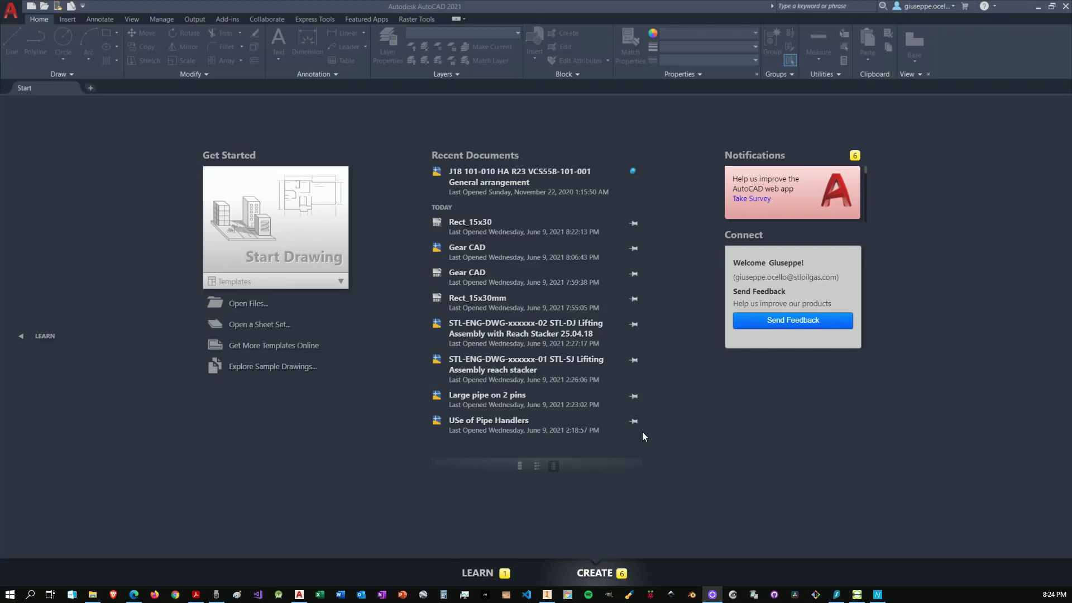
- Bring NEJE V5.5 forward and show its CNC page with G-code notes and .nc/.dxf import options
click(876, 595)
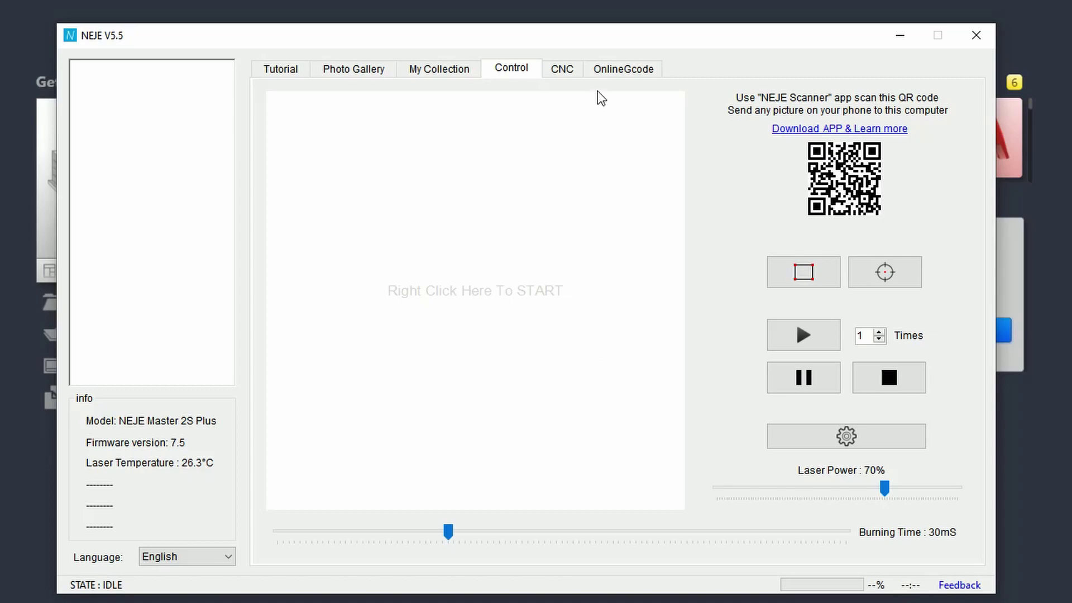
click(557, 71)
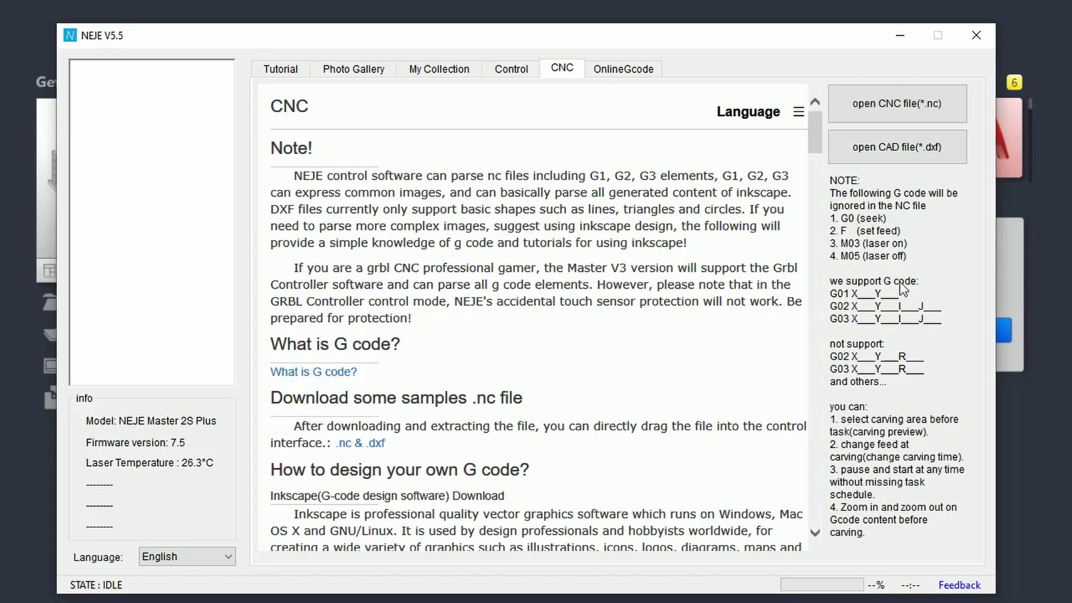
- Review the DXF Import Wizard, close it, and minimize NEJE to reveal AutoCAD's start page
click(895, 148)
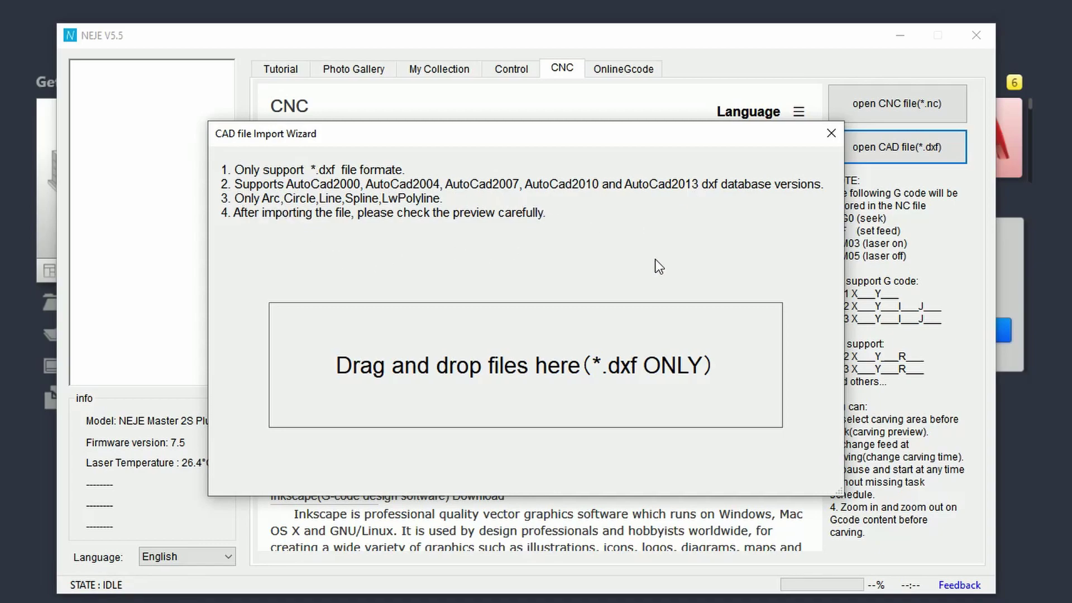
click(832, 131)
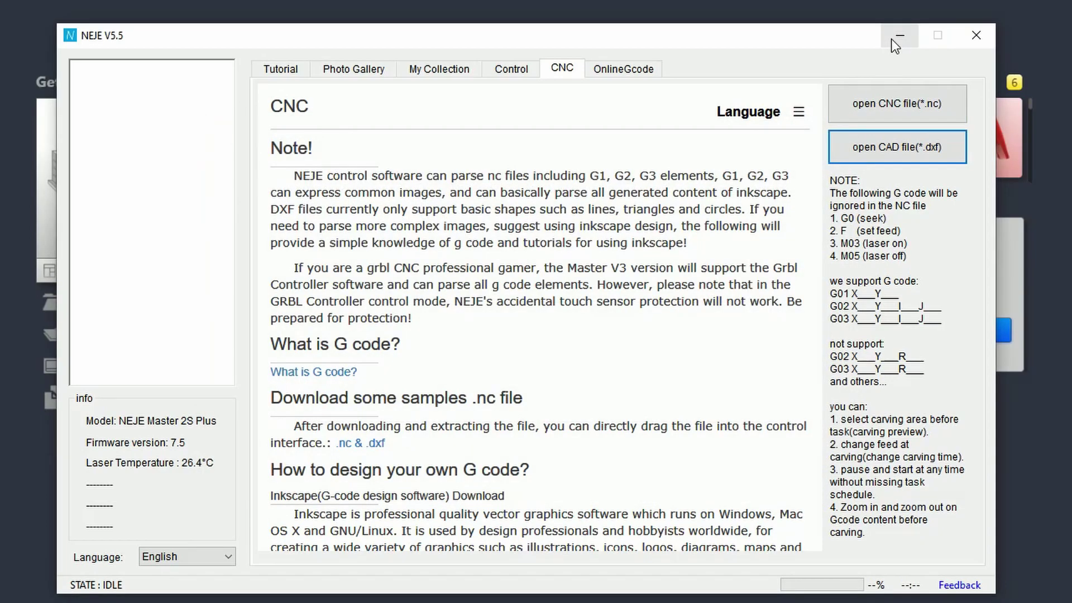
click(891, 37)
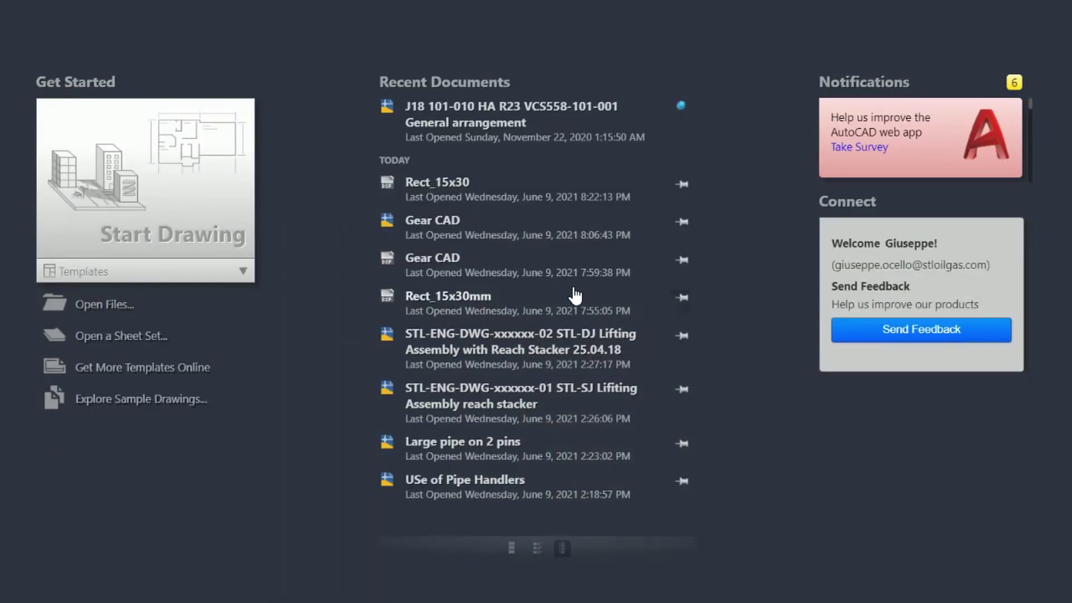
- Start a new drawing with the grid hidden and pick the rectangle's first corner
click(154, 229)
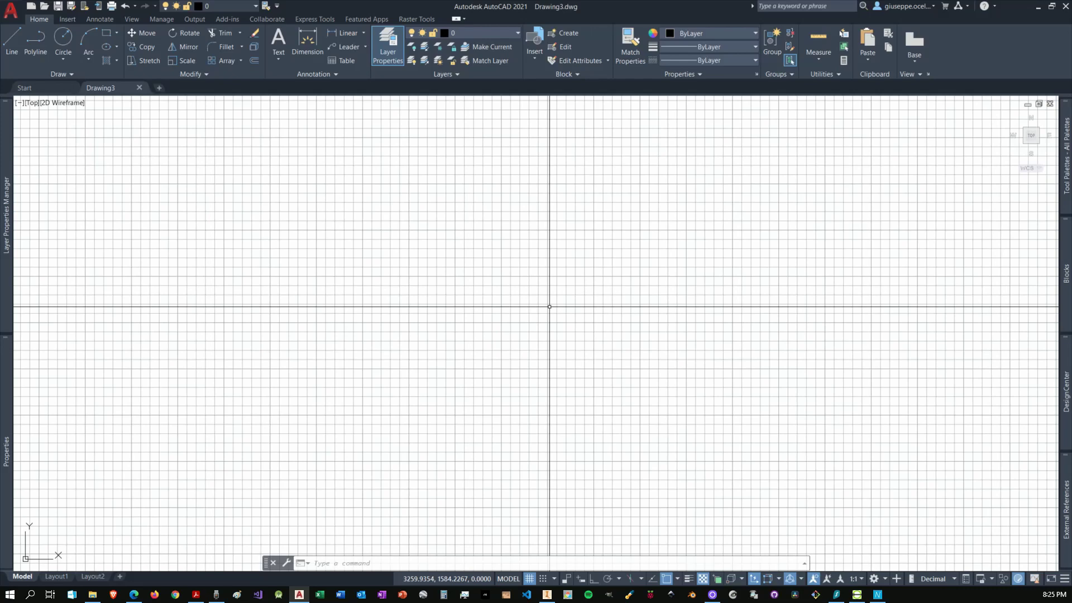
key(F7)
text(rect)
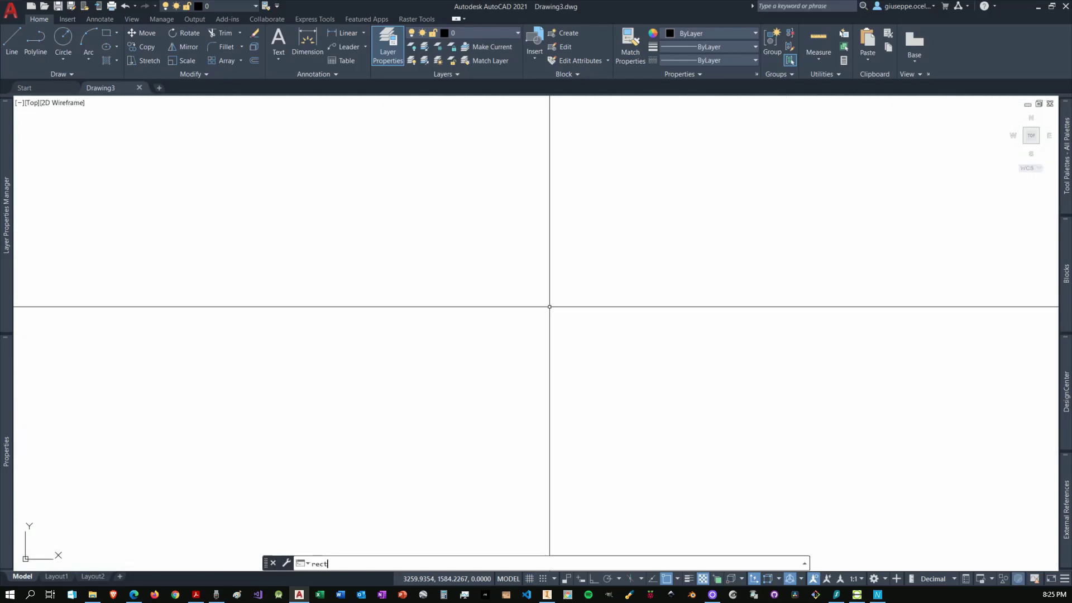
key(Return)
click(497, 430)
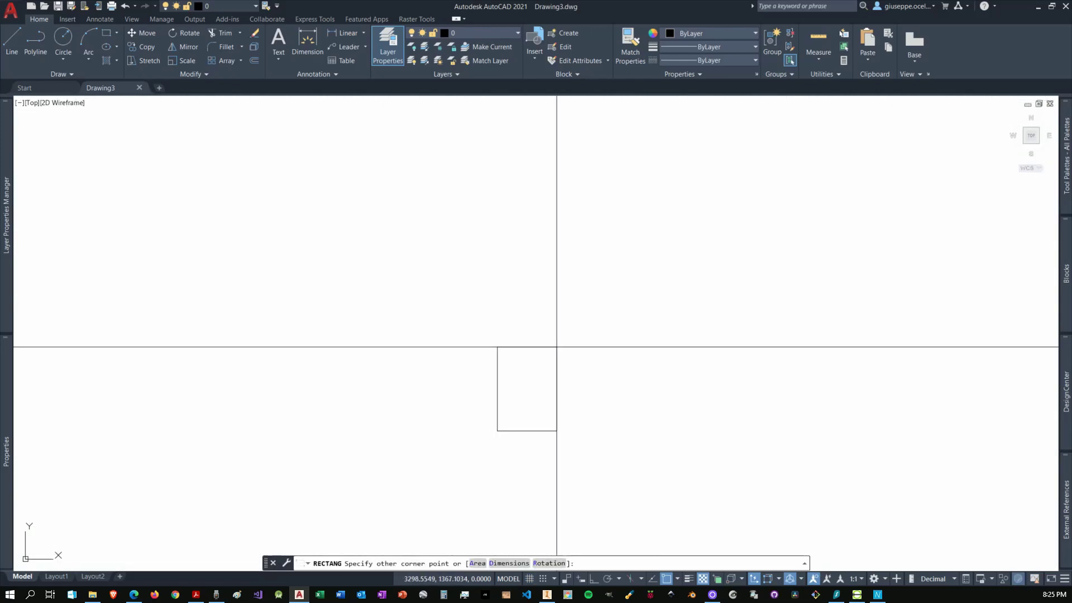
- Give the rectangle dimensions of length 20 and width 10, place it, and zoom to fit
text(d)
key(Return)
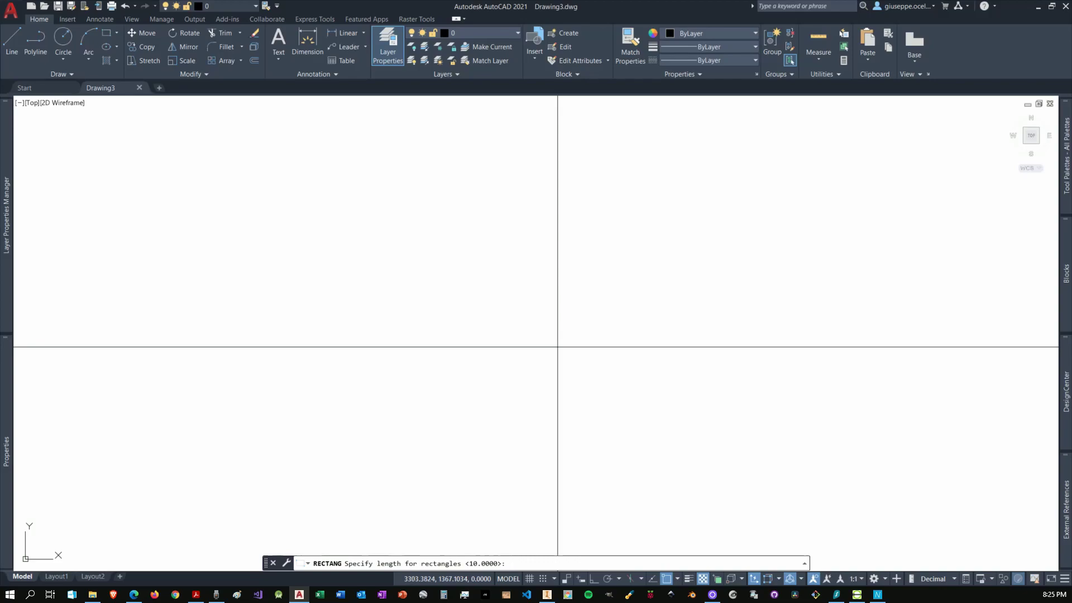
text(20)
key(Return)
text(10)
key(Return)
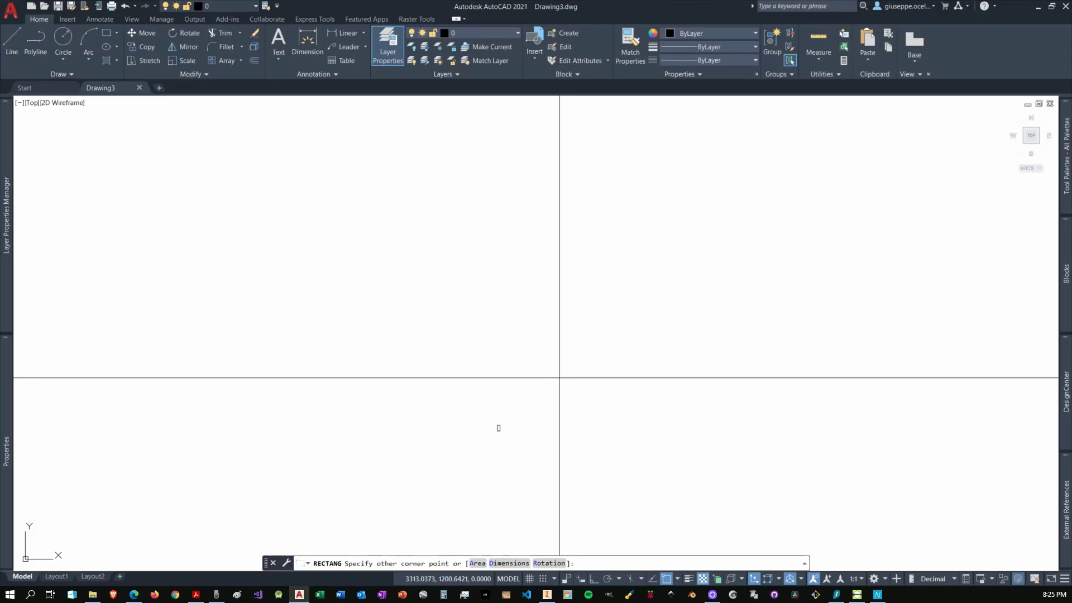
click(646, 431)
middle_click(643, 415)
middle_click(643, 416)
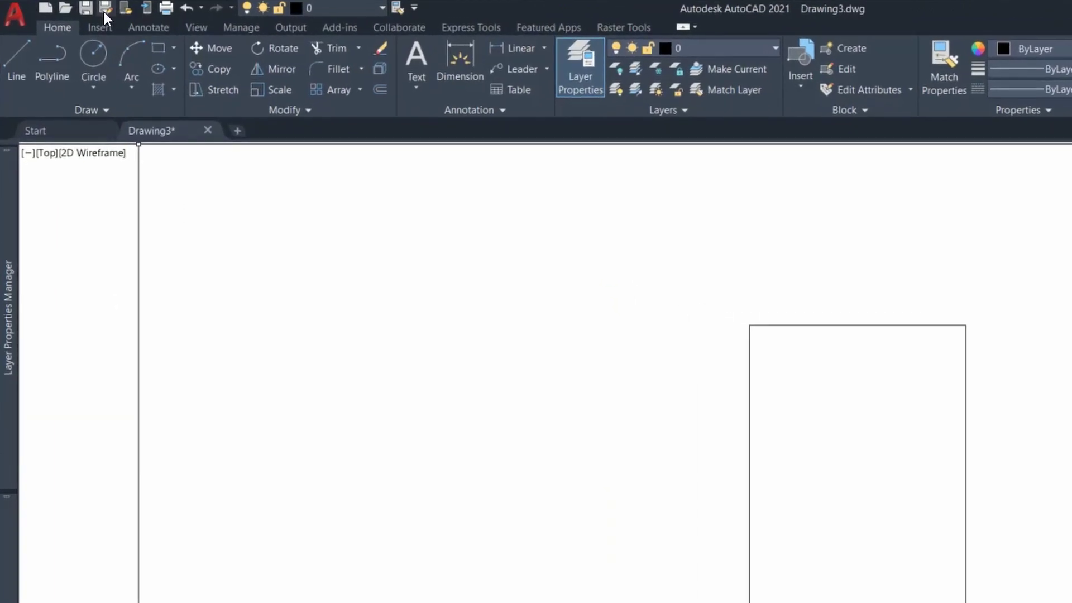
- Save the drawing in the CAD folder as Rect_15x30 with type AutoCAD 2007/LT2007 DXF
click(104, 9)
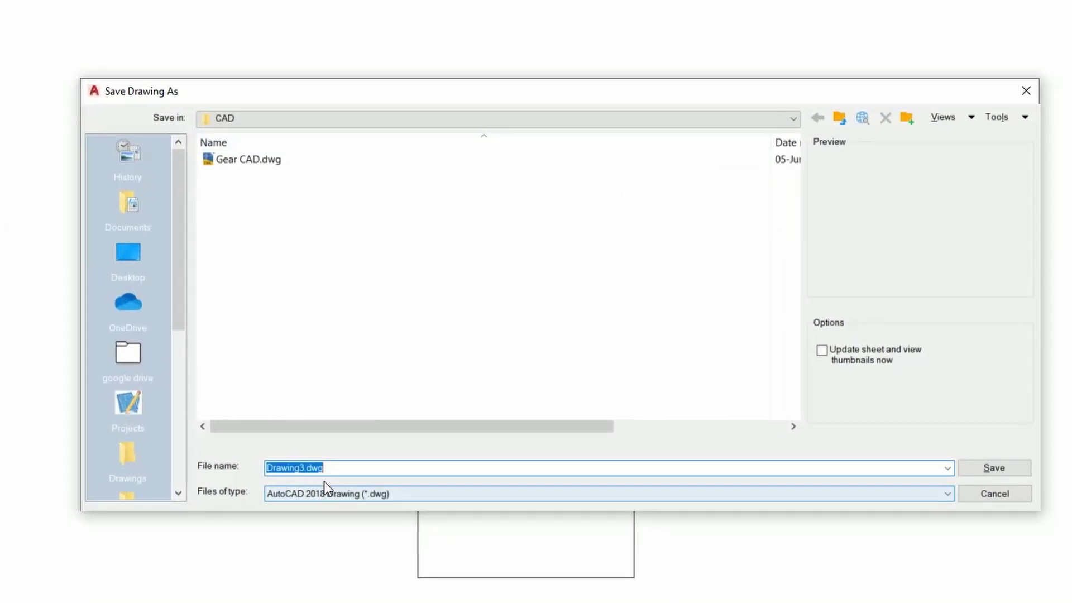
click(300, 467)
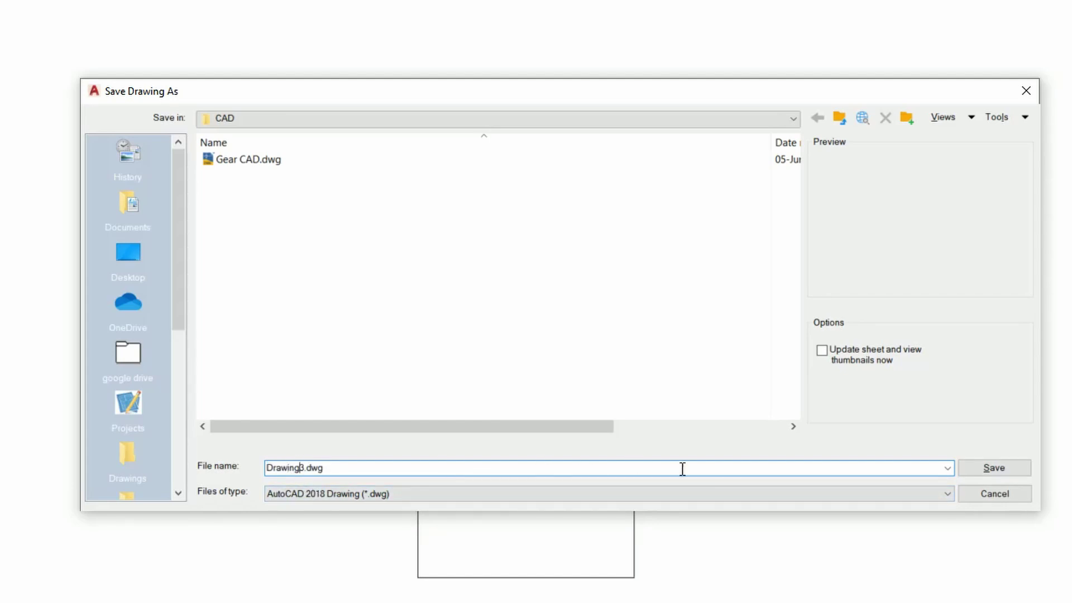
key(shift+Home)
text(Rect_15x30)
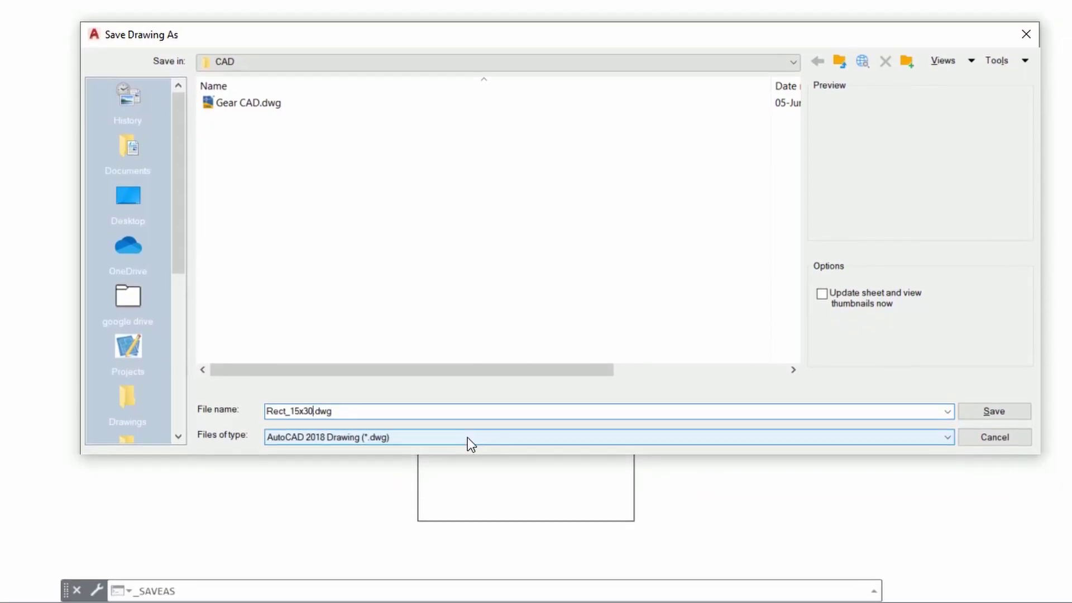
click(467, 472)
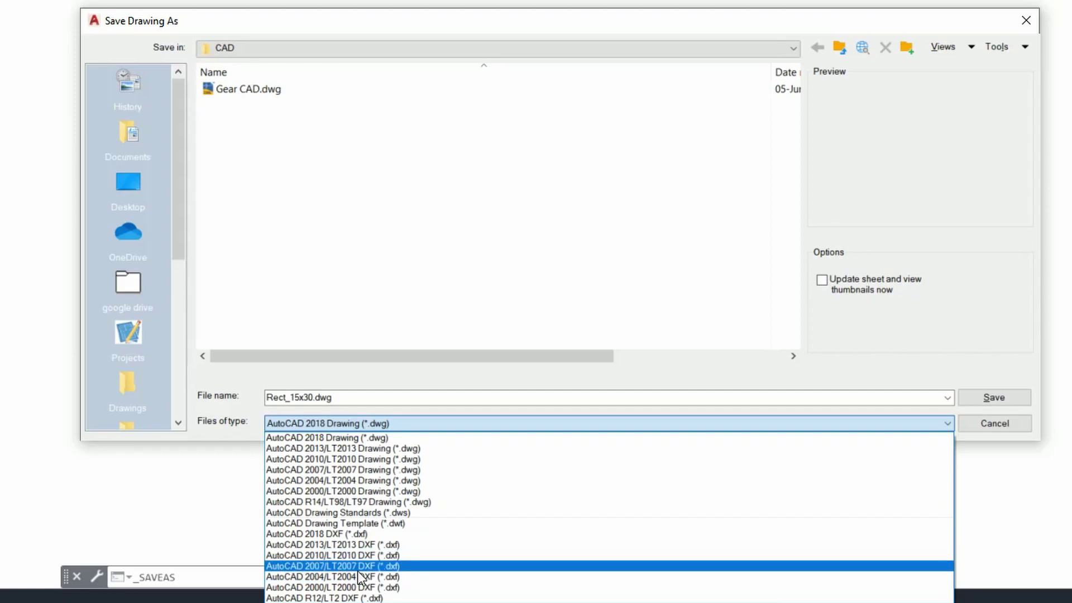
click(369, 566)
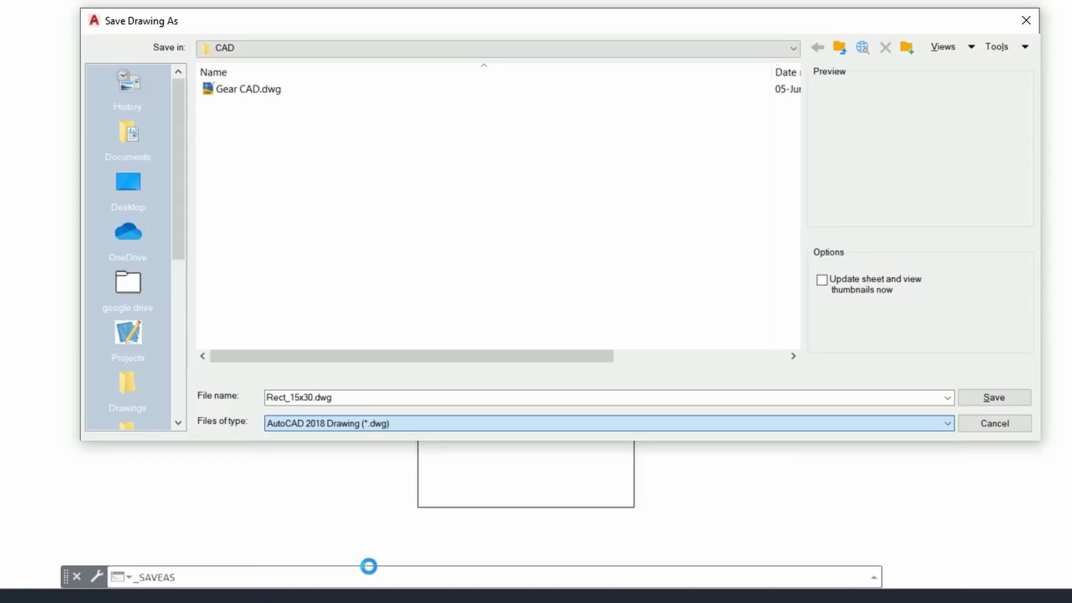
click(1009, 402)
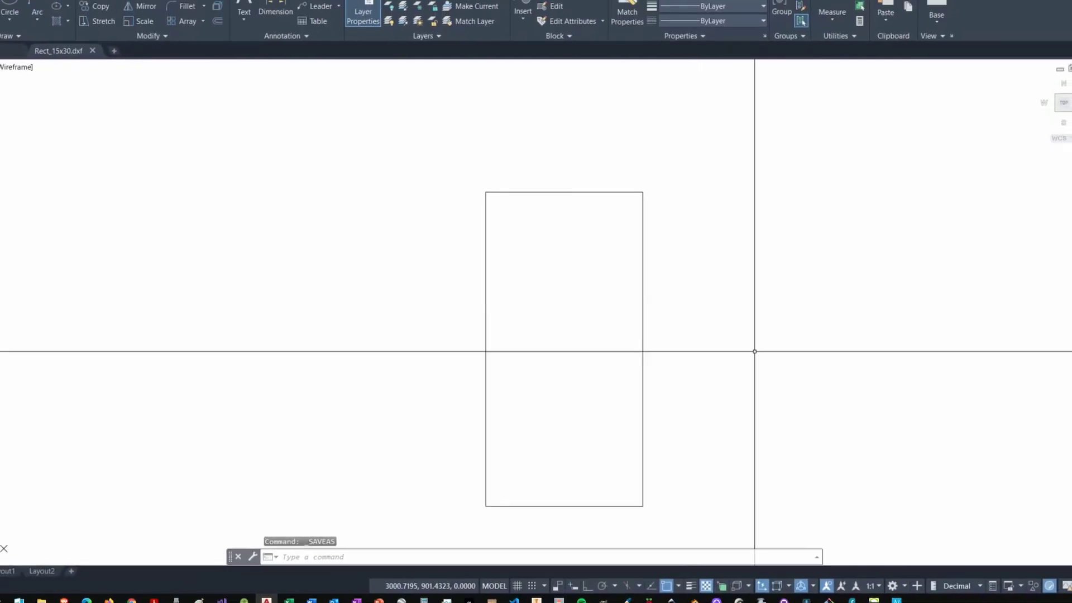
- Bring NEJE V5.5 back and switch to its Control tab
mouse_move(896, 602)
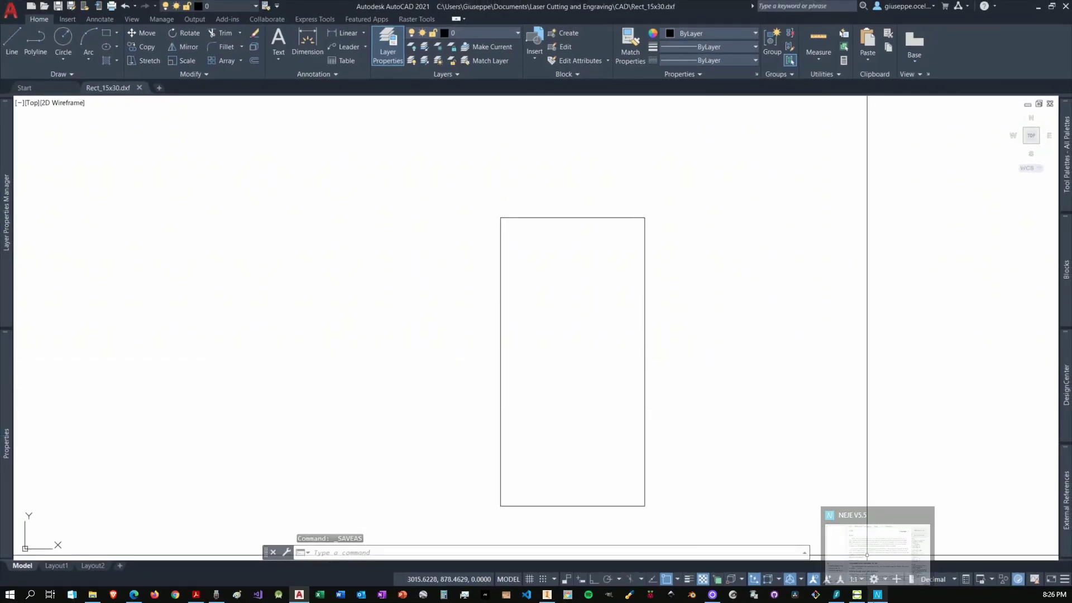
click(867, 555)
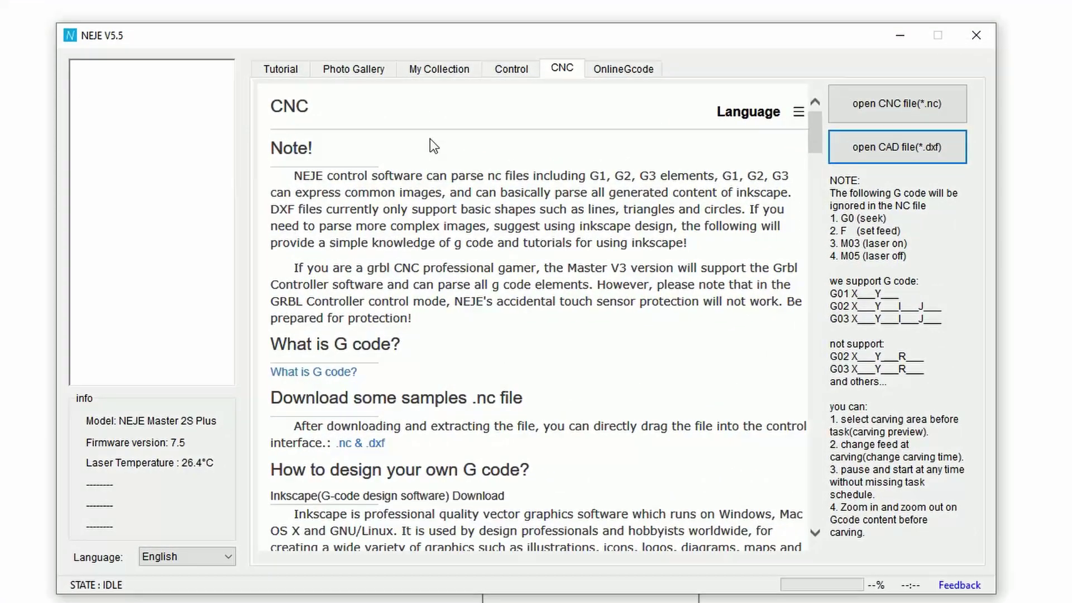
click(510, 69)
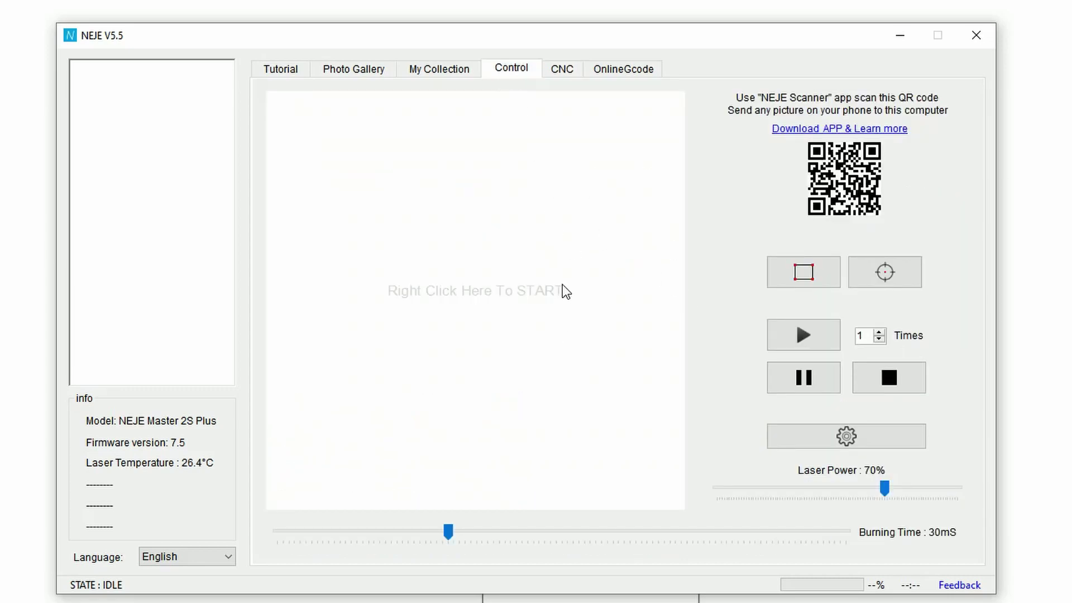
- Load CAD\Rect_15x30.dxf via the canvas's Load Gcode > CAD File (*.dxf) option
right_click(557, 254)
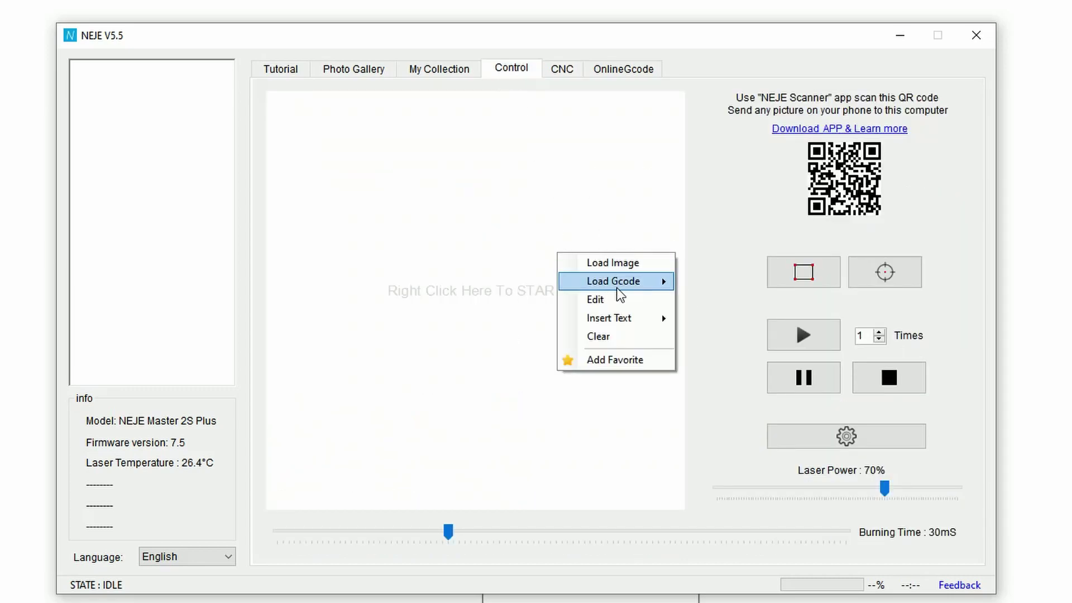
mouse_move(625, 283)
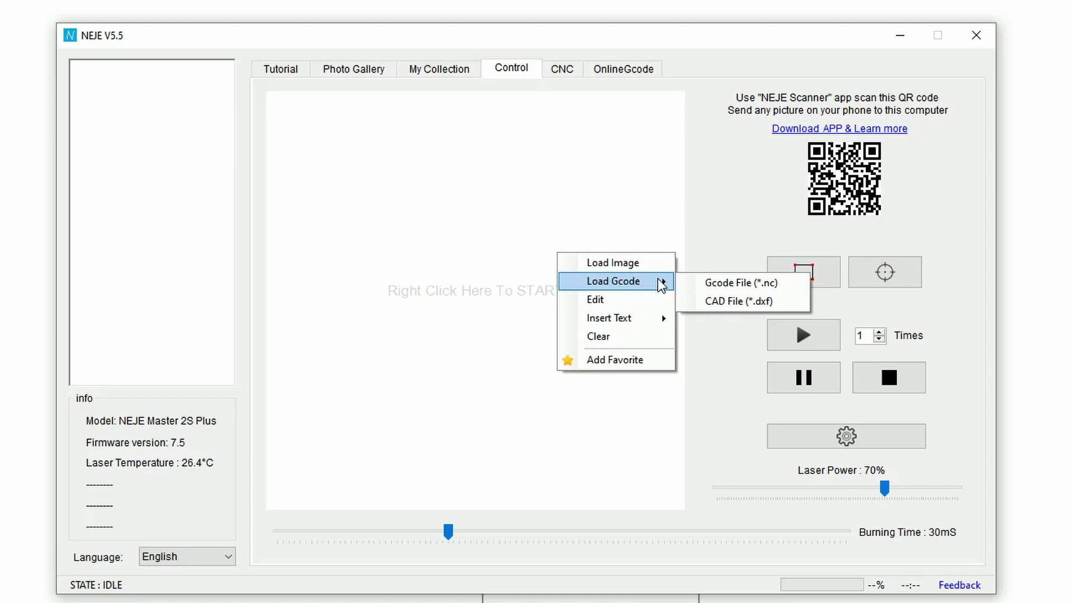
click(721, 300)
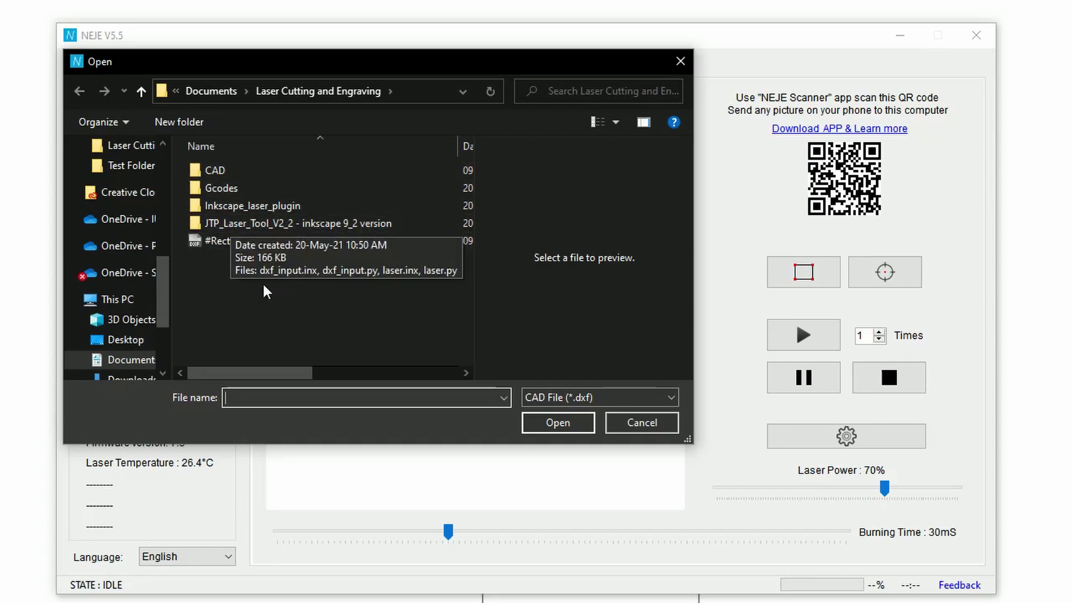
double_click(208, 171)
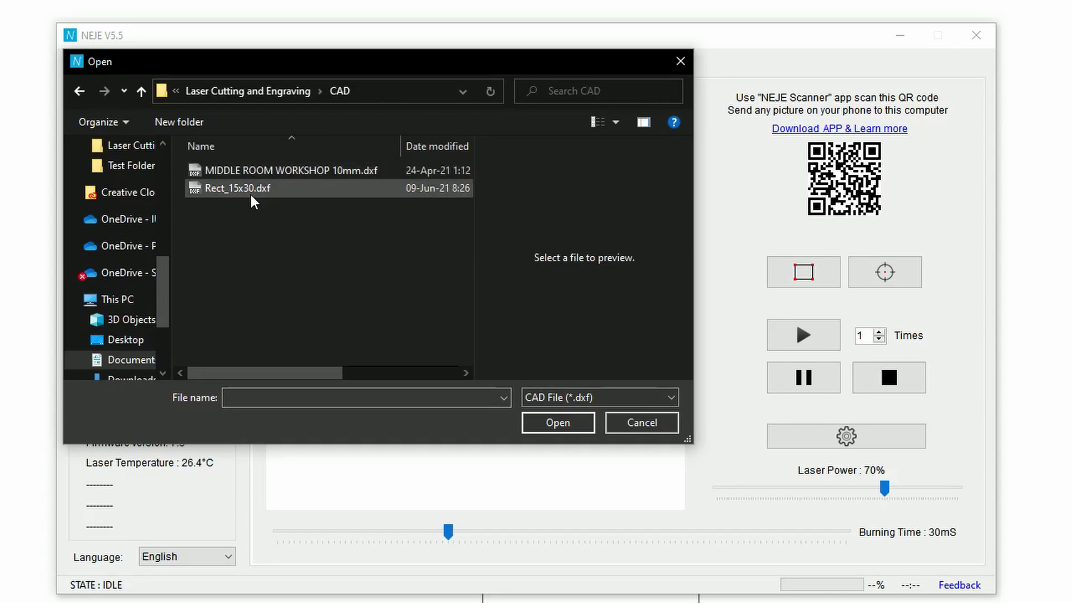
click(268, 202)
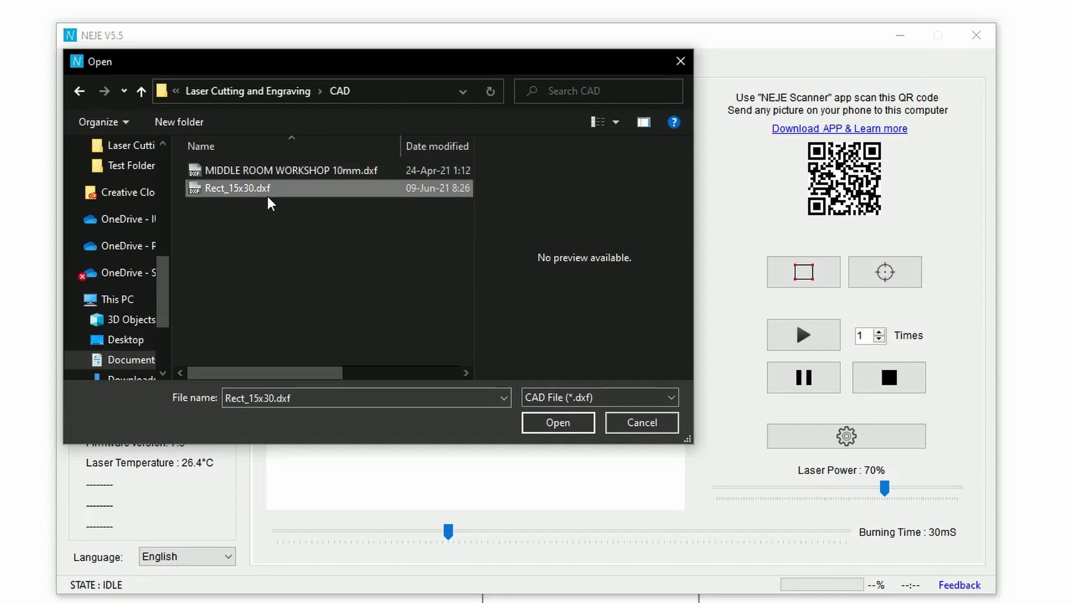
click(550, 428)
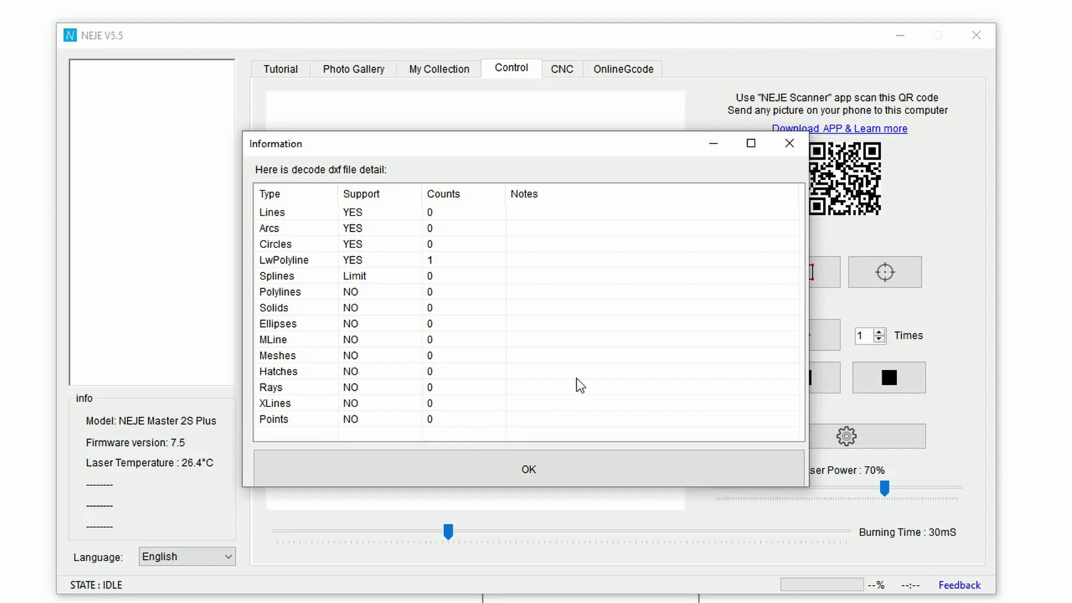
- Dismiss the decode summary, accept the 15.08 × 30.08 mm size, and minimize NEJE
click(567, 468)
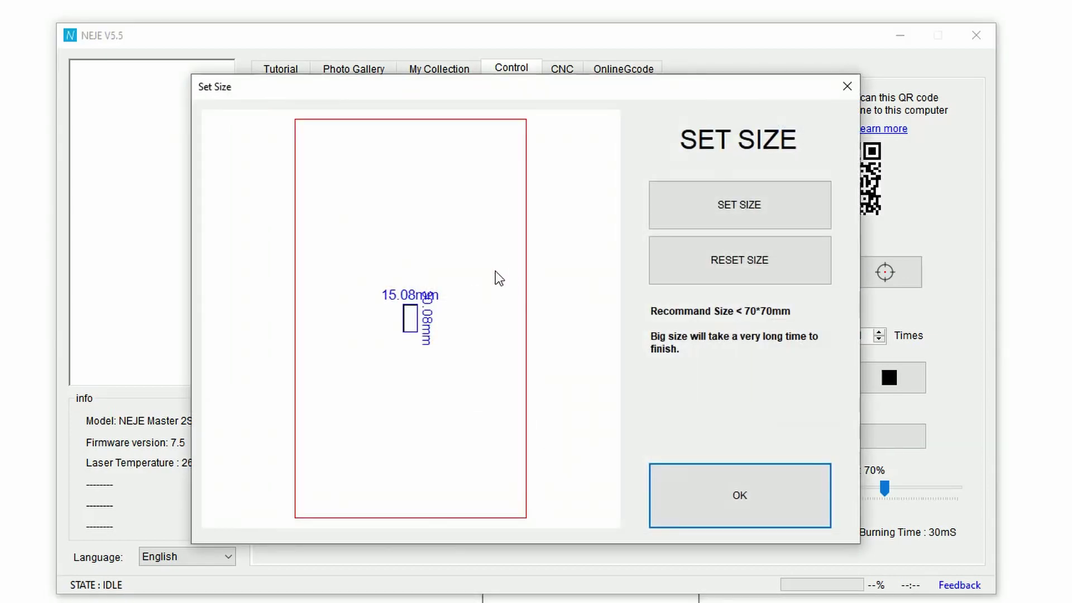
scroll(398, 304, up, 1)
scroll(398, 305, up, 6)
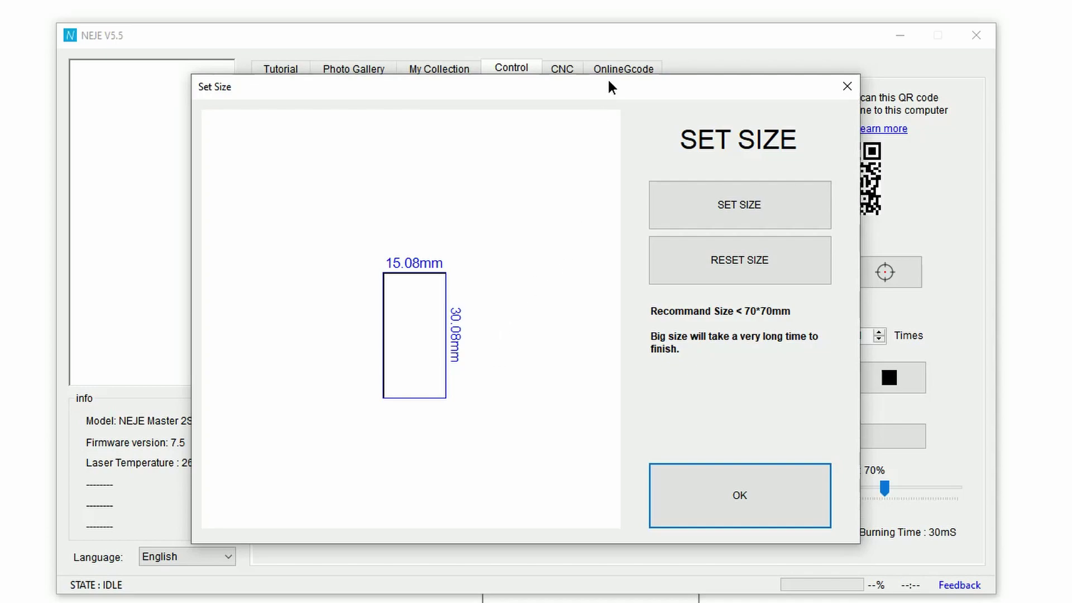
drag(612, 87, 625, 108)
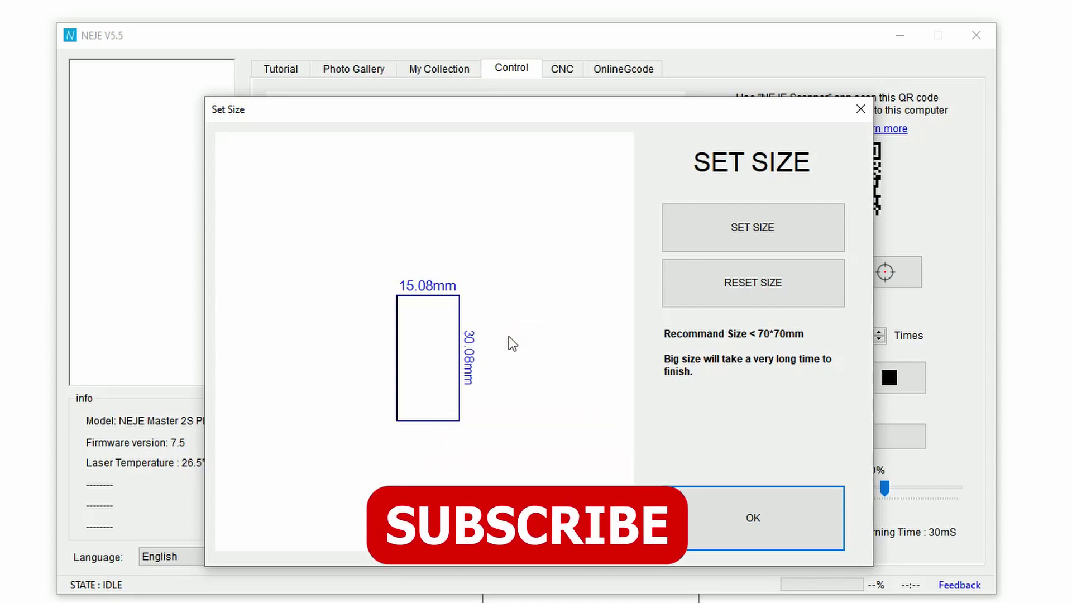
drag(593, 110, 637, 88)
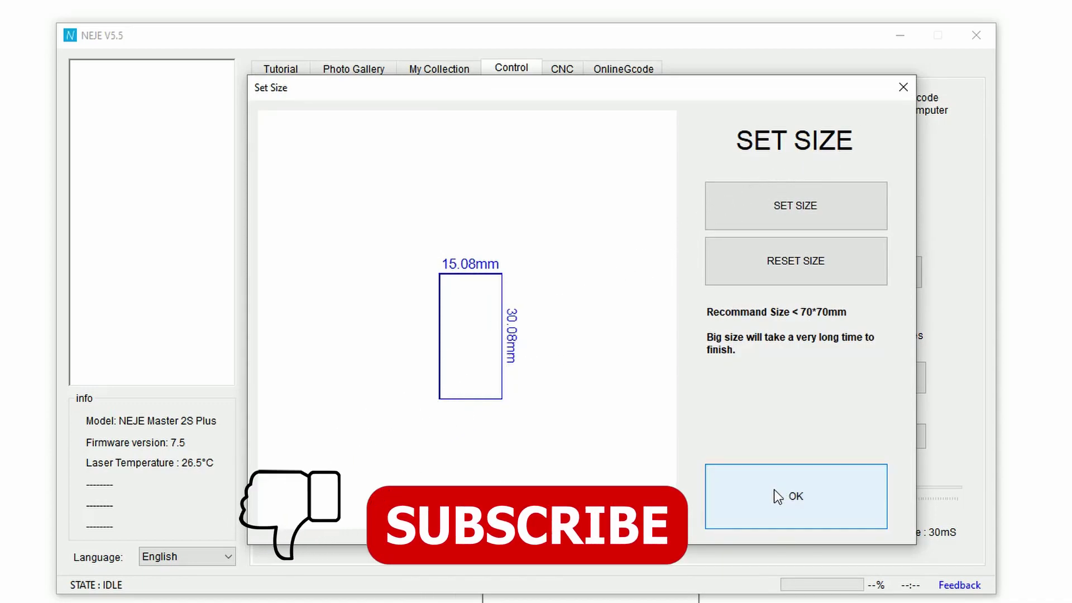
click(787, 503)
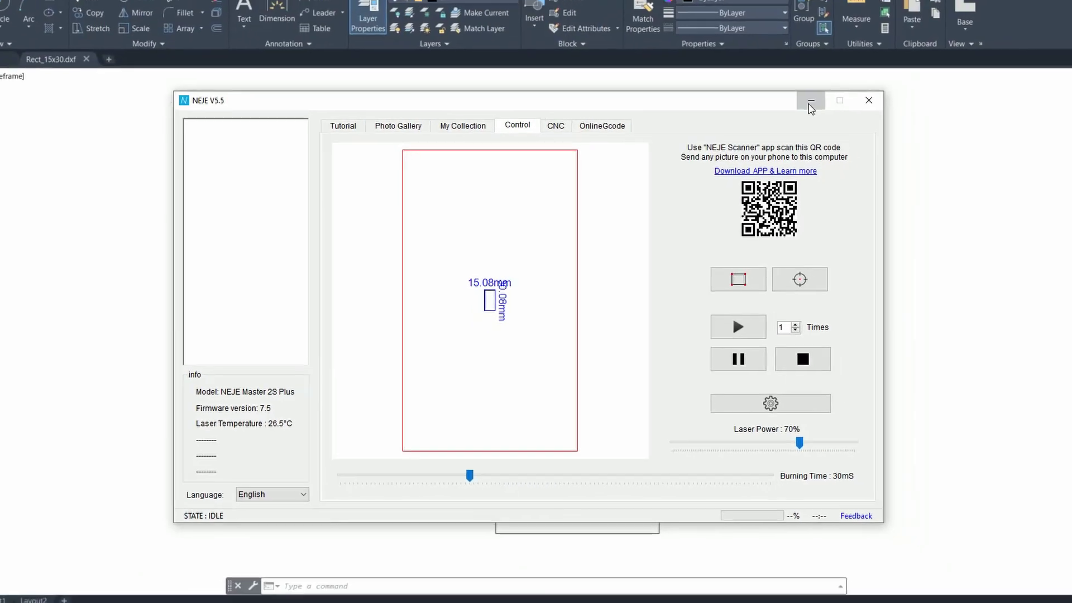
click(811, 102)
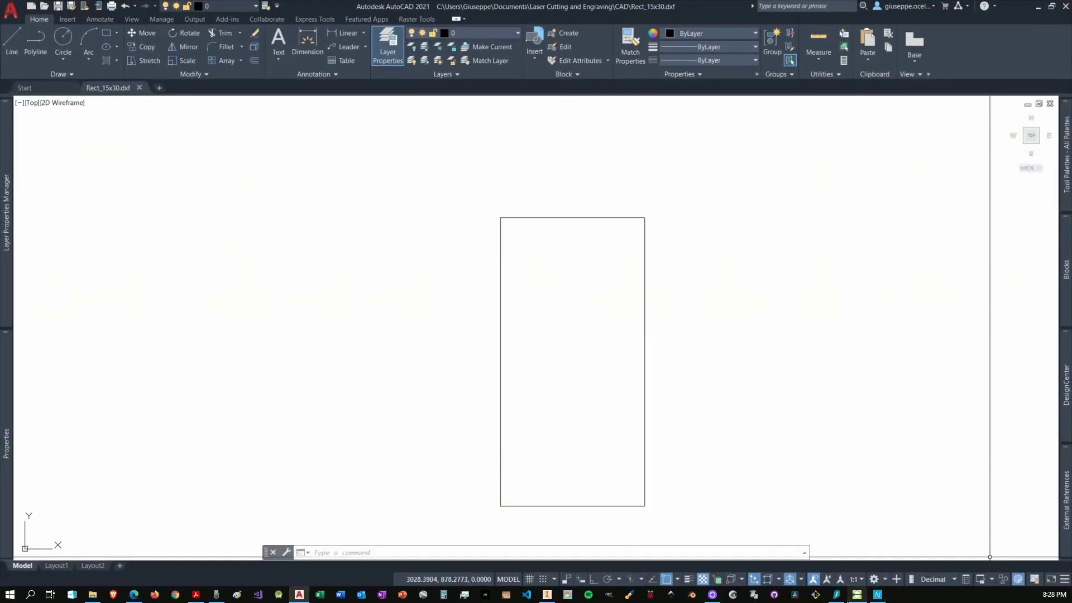
- In LibreCAD, draw a rectangle from corner 0,0 to corner 30,15 using the command line
click(849, 596)
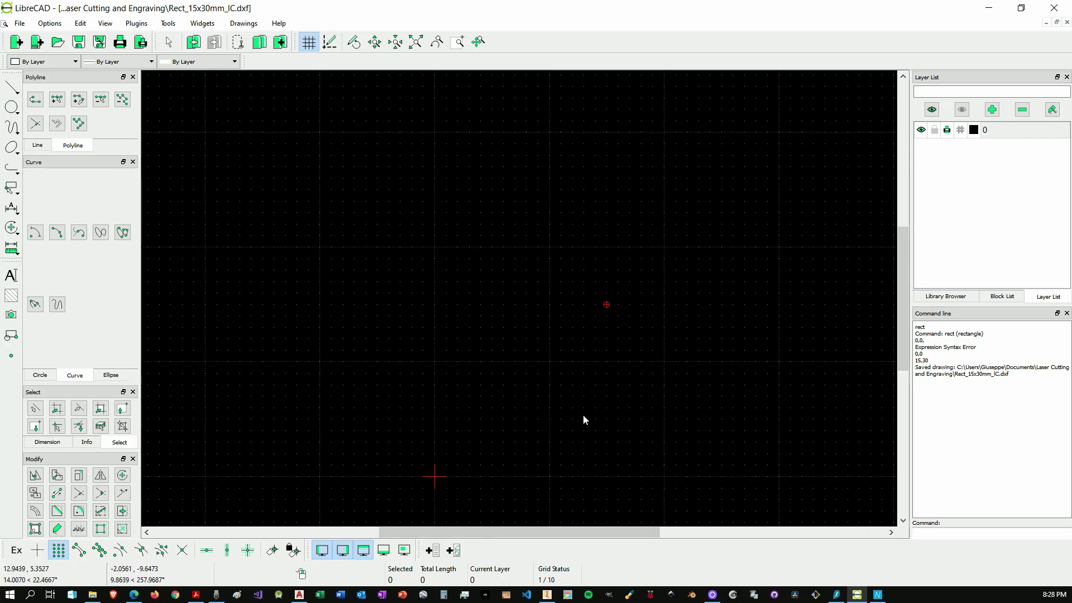
key(Return)
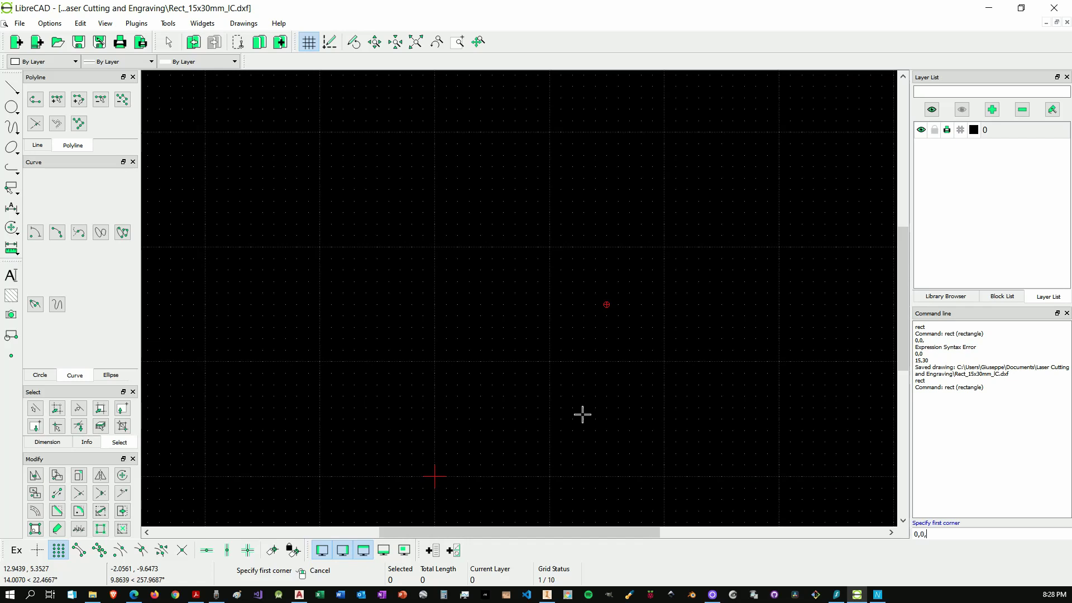
text(0,0,)
key(BackSpace)
key(Return)
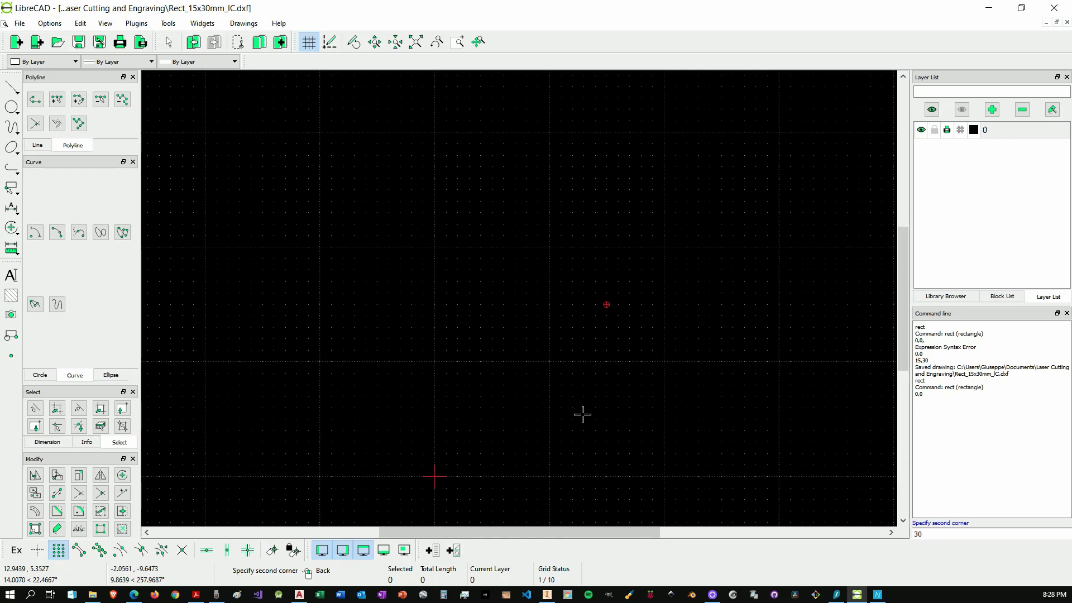
text(30,15)
key(Return)
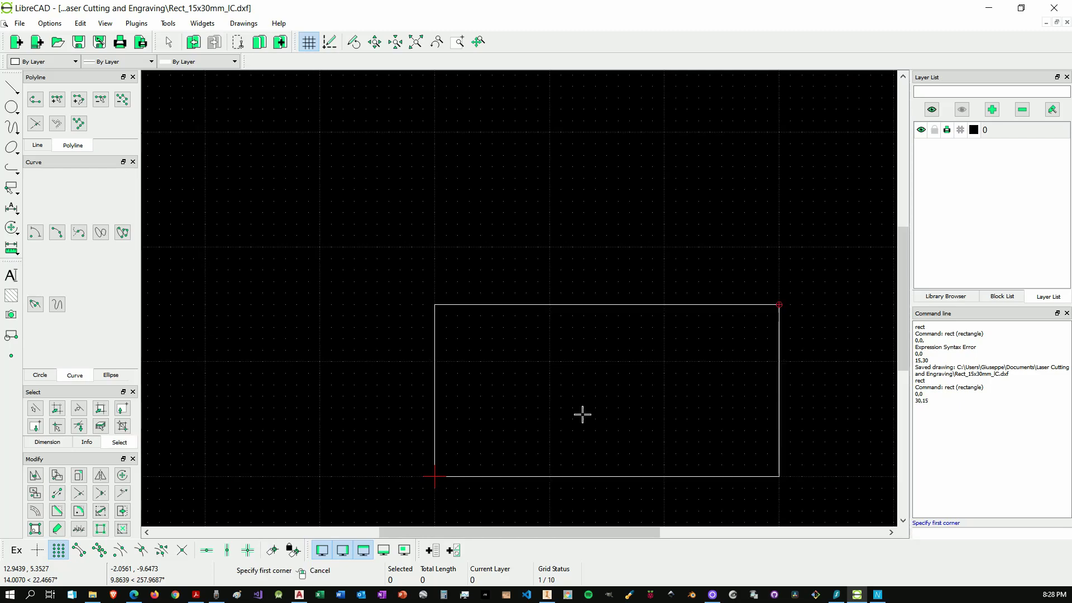
scroll(457, 287, down, 1)
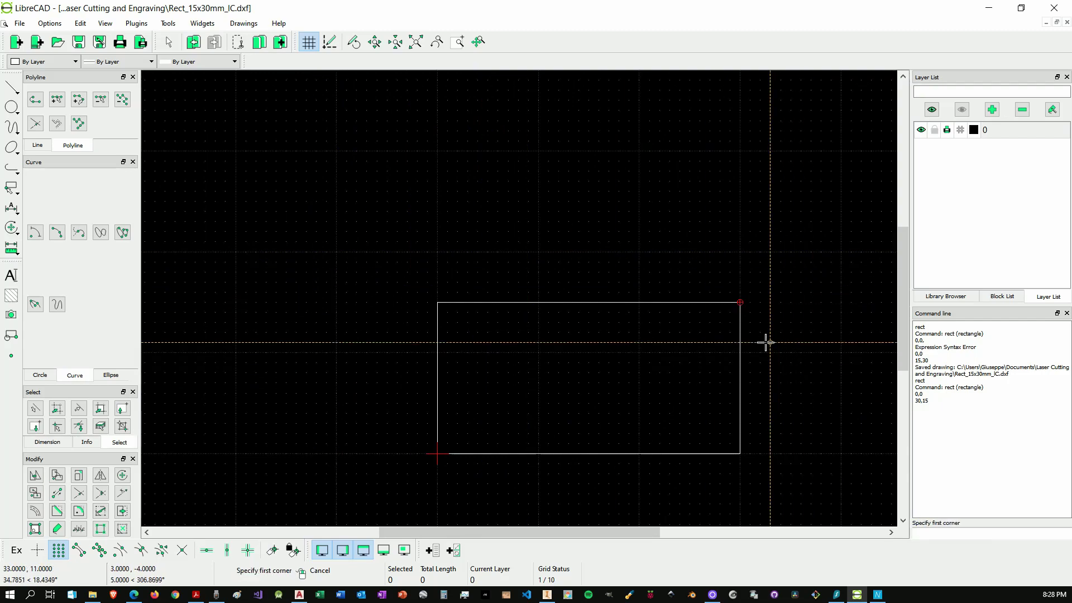
- Save the drawing via File > Save as... as Rect_30x15, keeping the DXF 2007 format
click(20, 24)
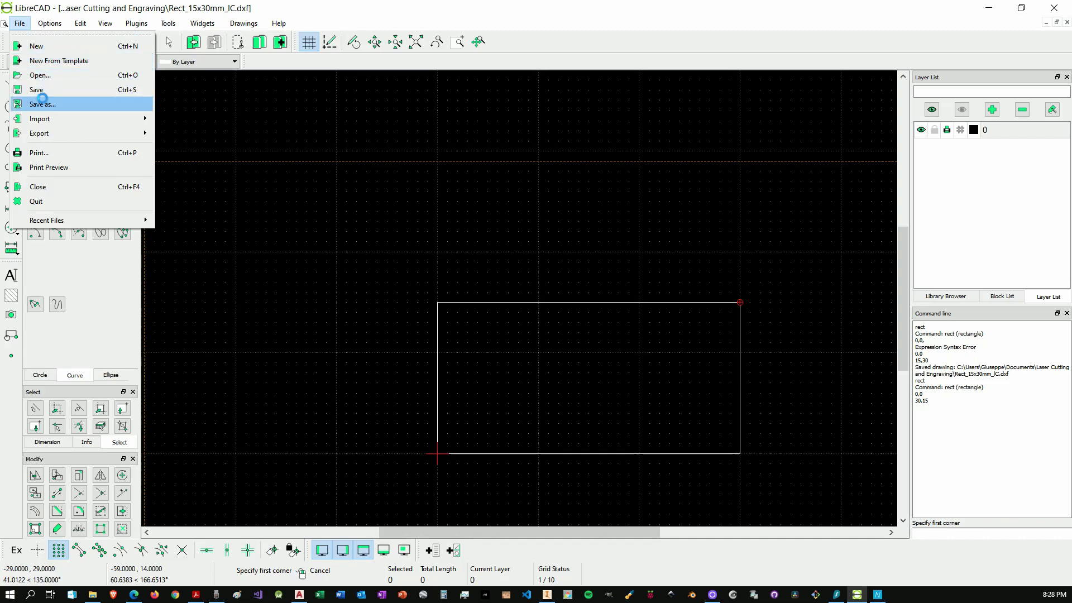
click(42, 103)
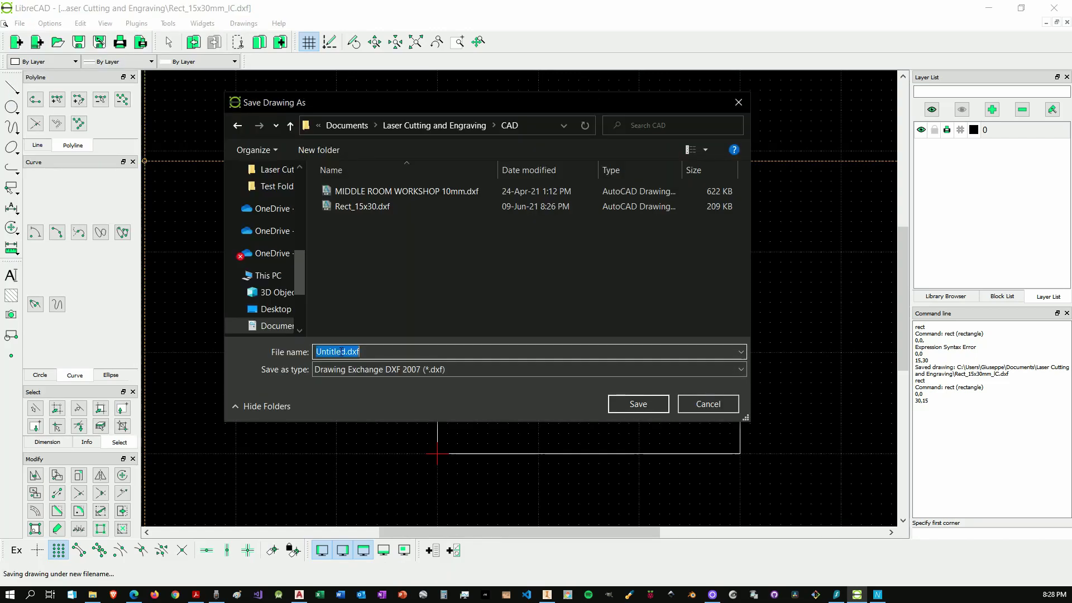
text(Rect_30x15)
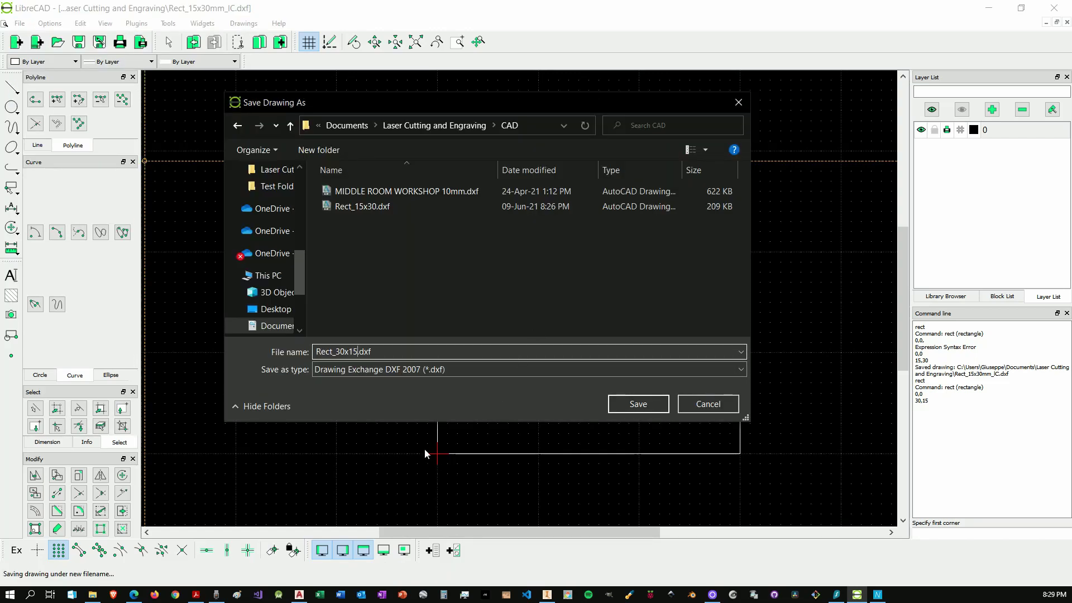
click(480, 368)
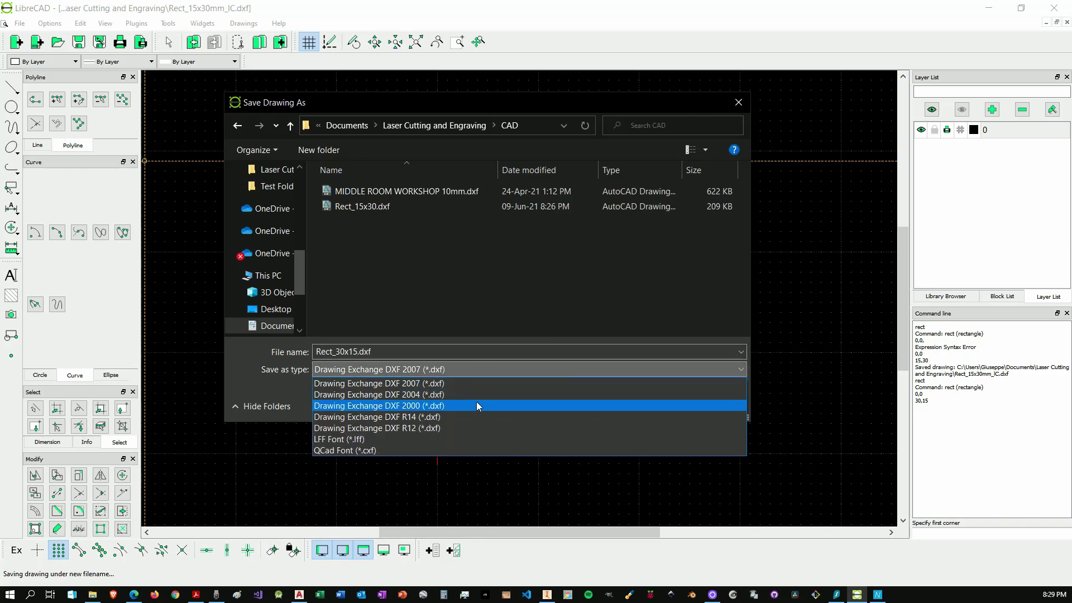
click(439, 371)
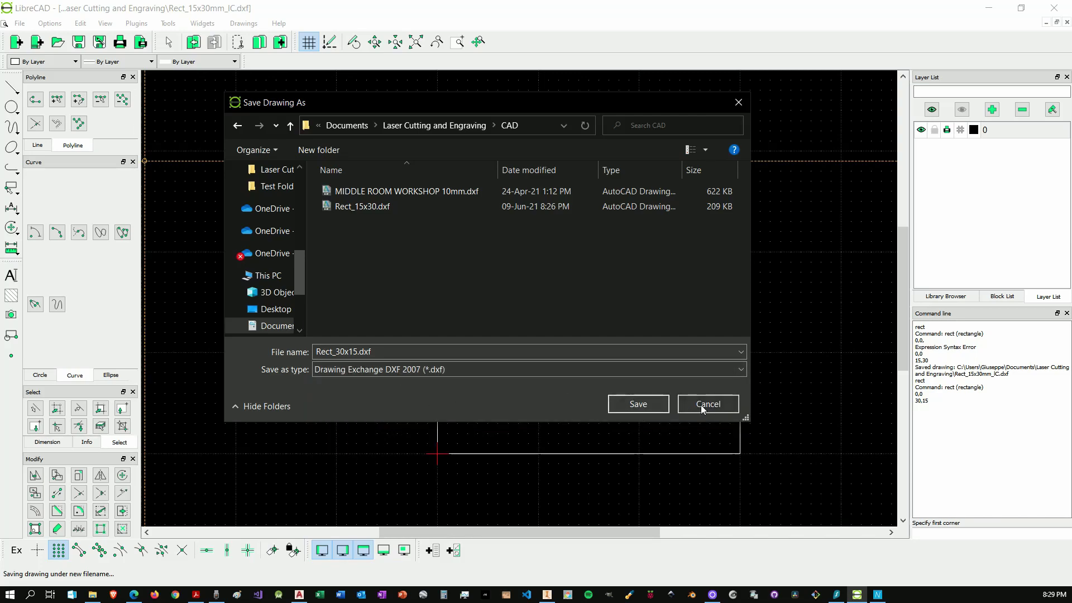
click(638, 403)
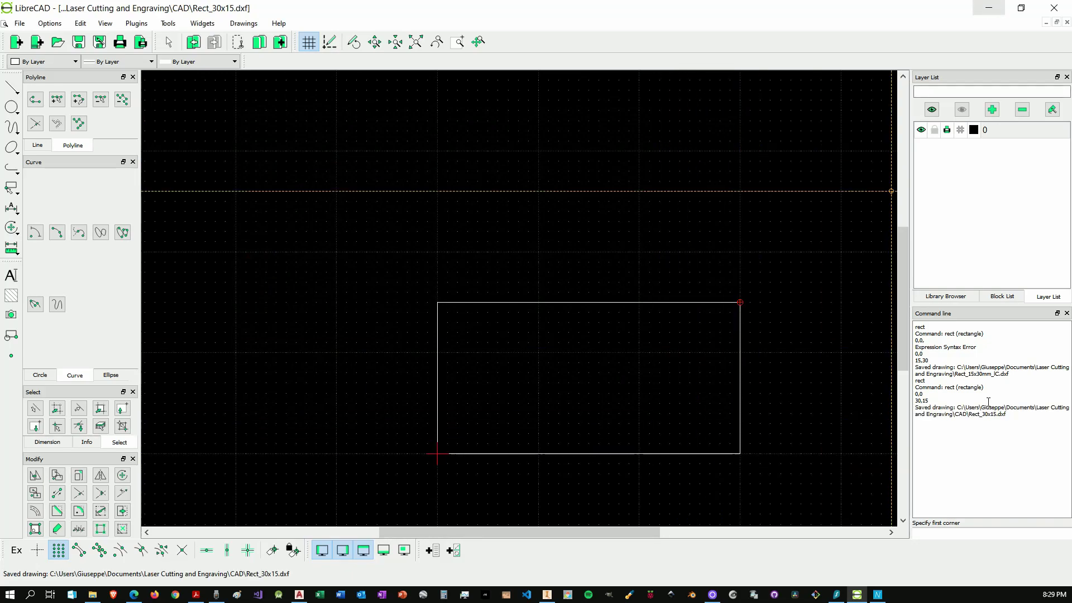
- Bring NEJE forward and clear the old rectangle from the canvas
click(878, 594)
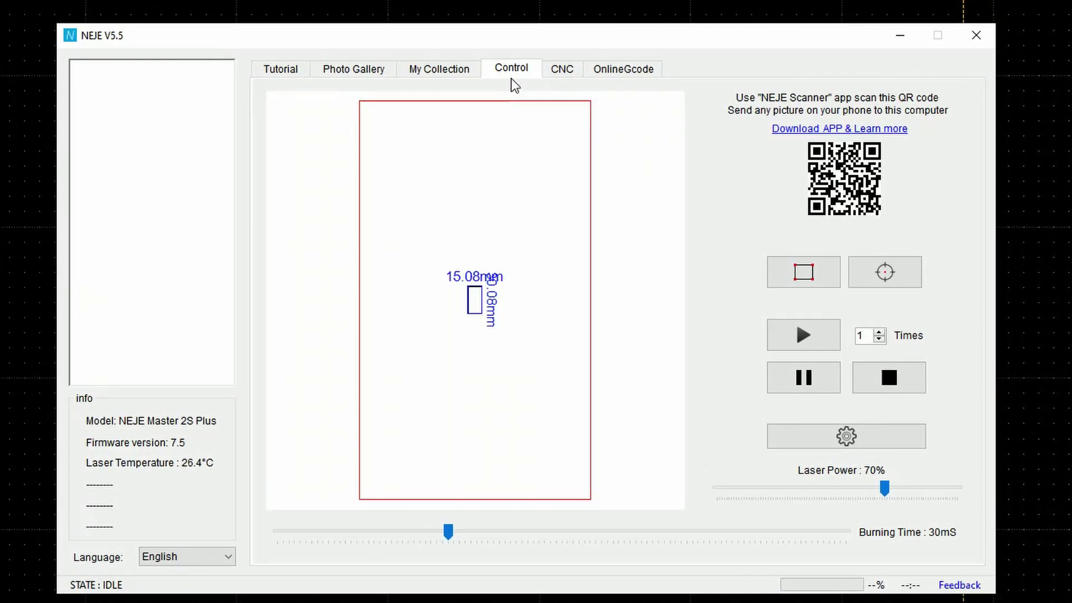
right_click(536, 272)
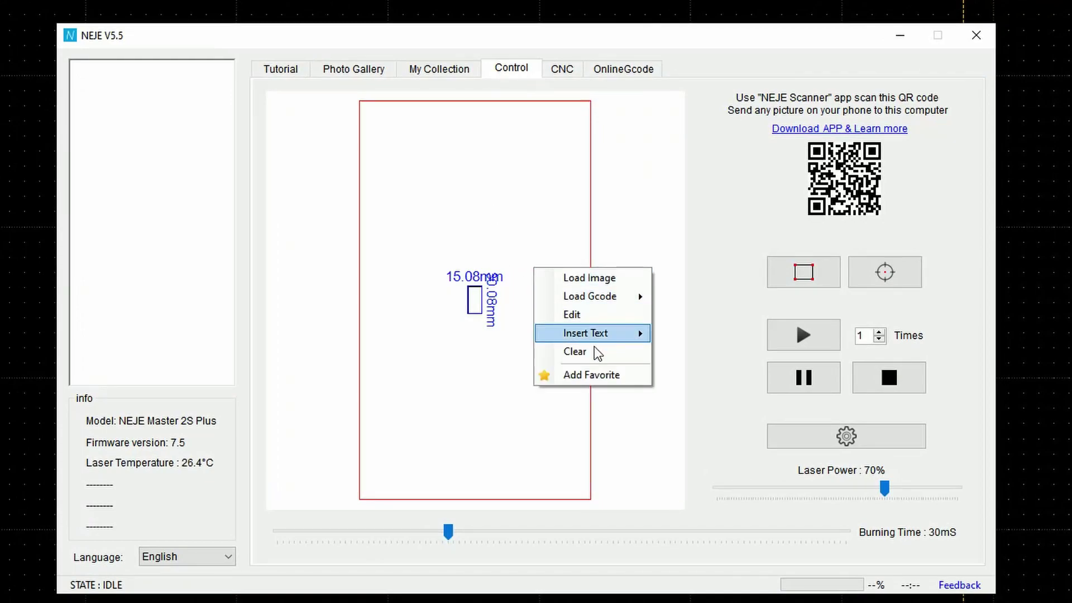
click(597, 351)
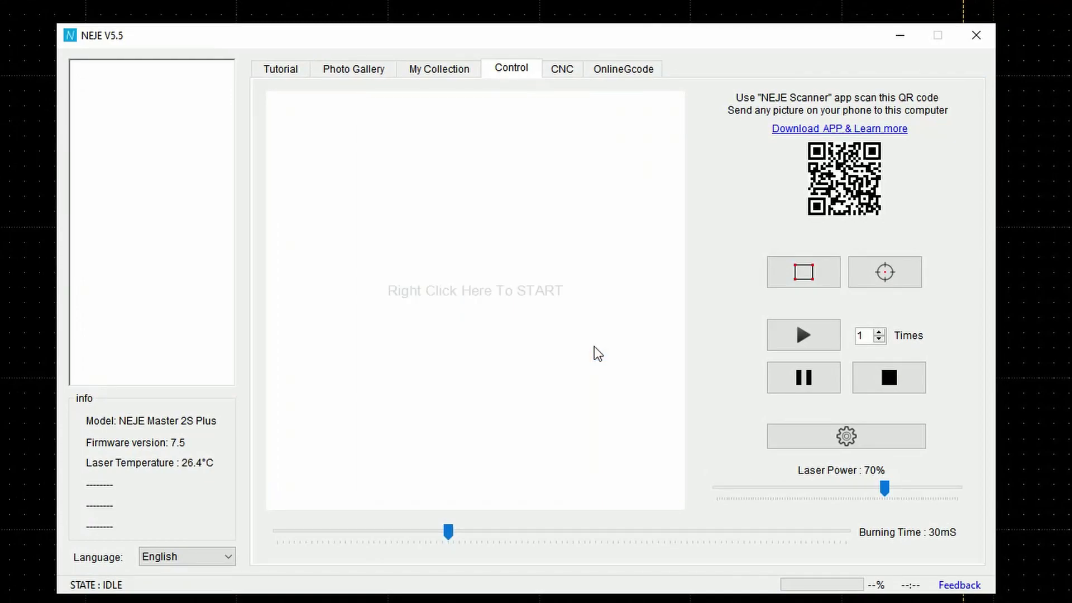
- Load Rect_30x15.dxf as a CAD file and dismiss its one-LwPolyline decode summary
right_click(510, 246)
mouse_move(580, 273)
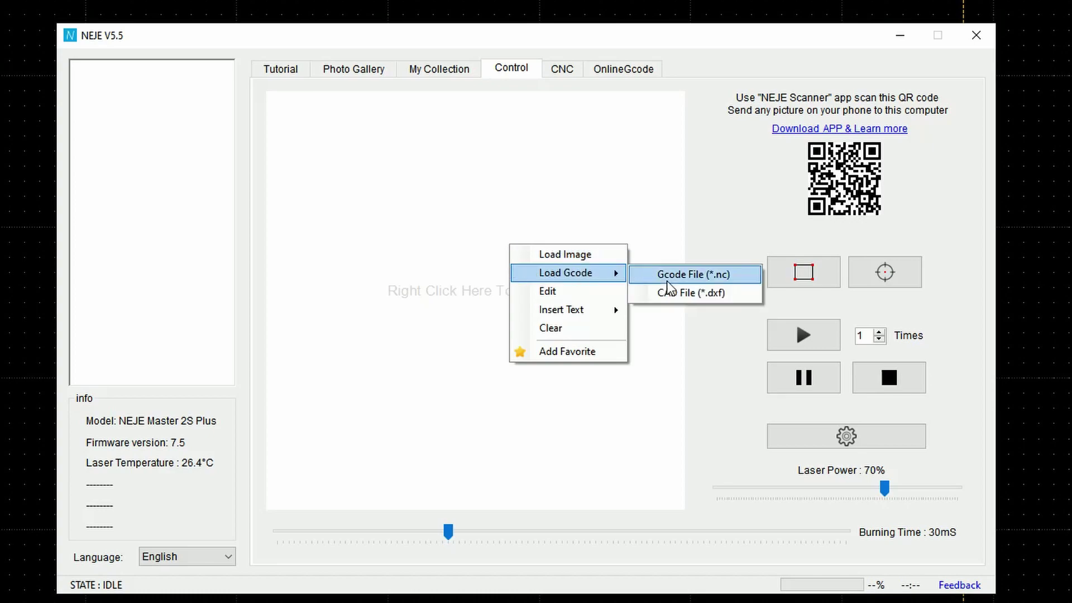
click(671, 291)
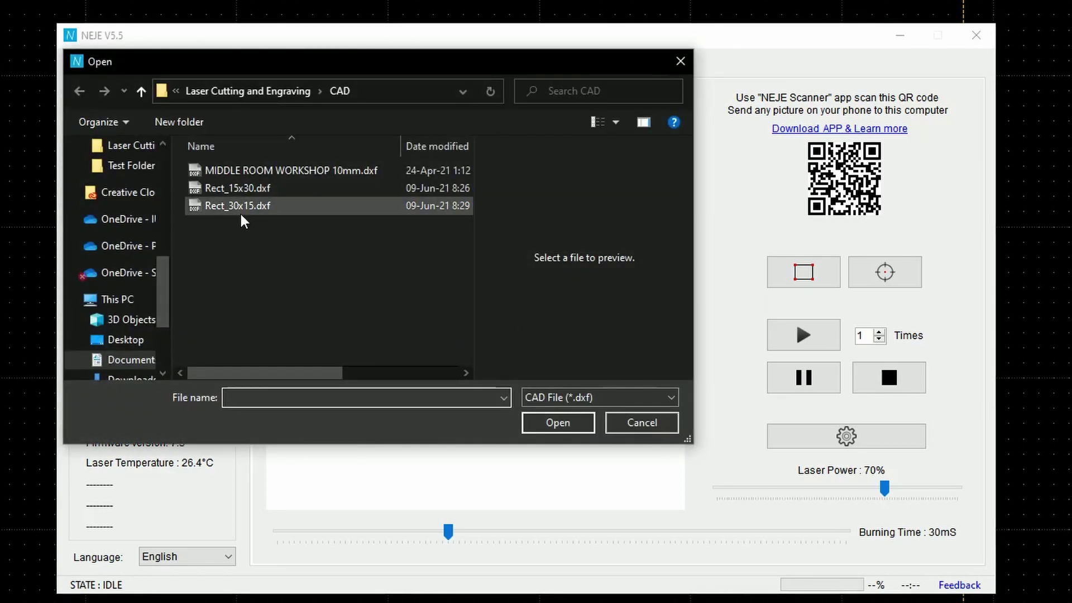
click(239, 208)
click(577, 422)
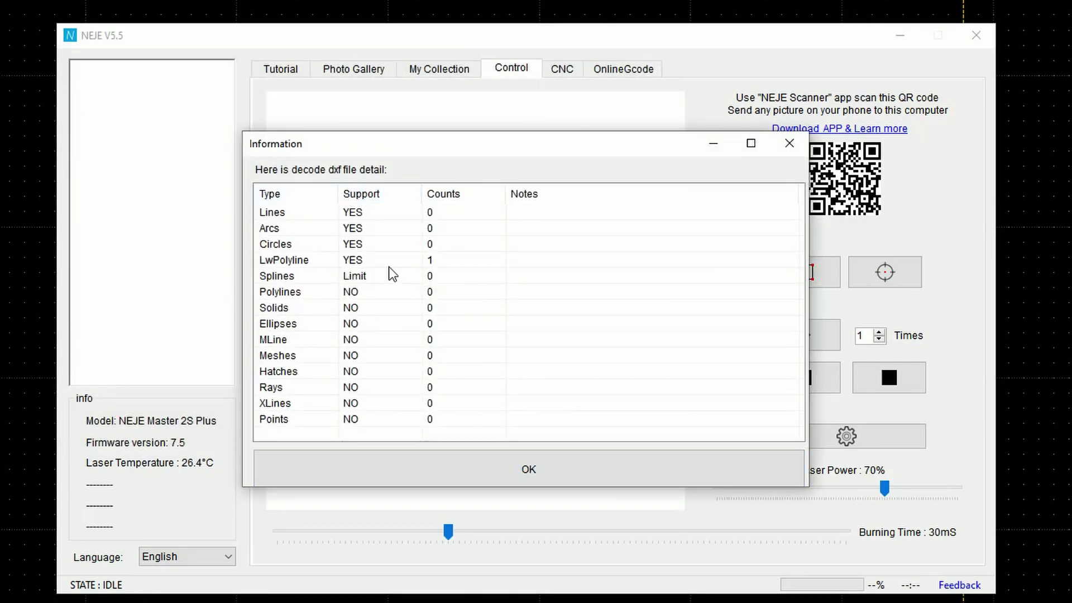
click(549, 472)
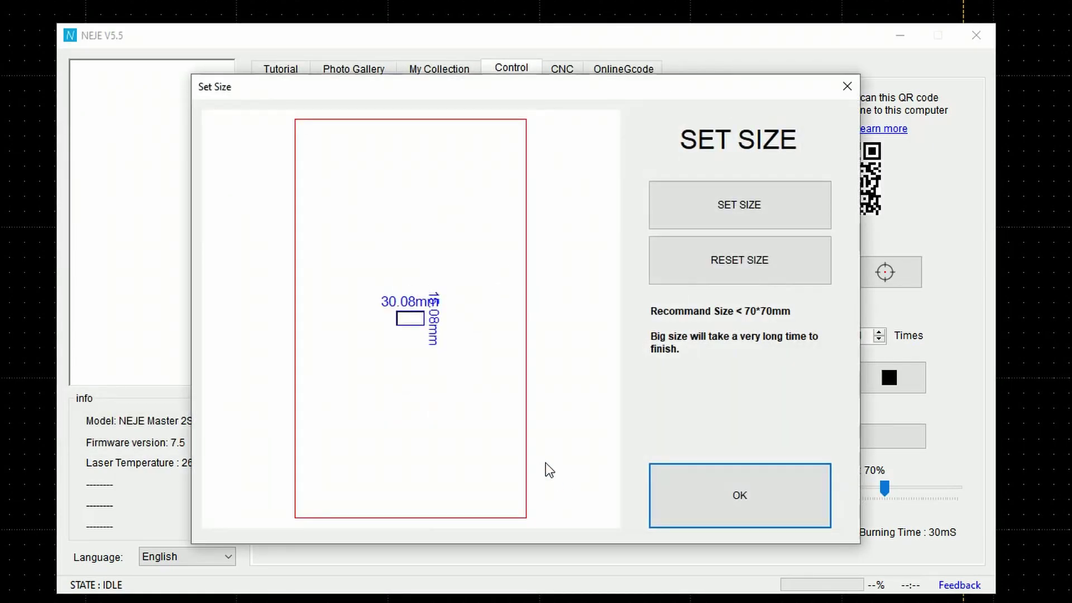
scroll(402, 322, up, 4)
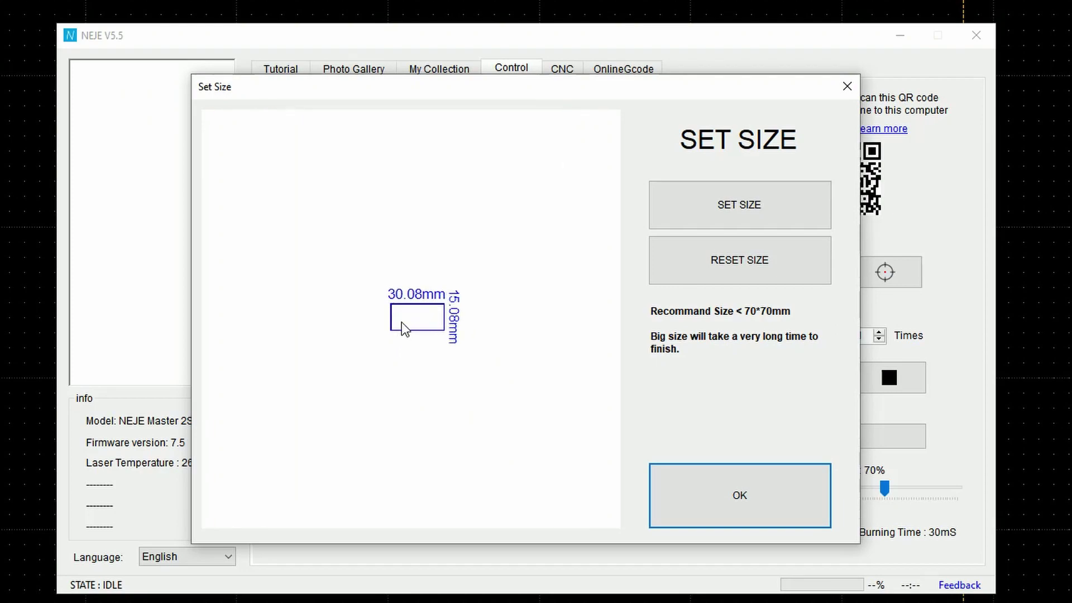
scroll(425, 329, up, 4)
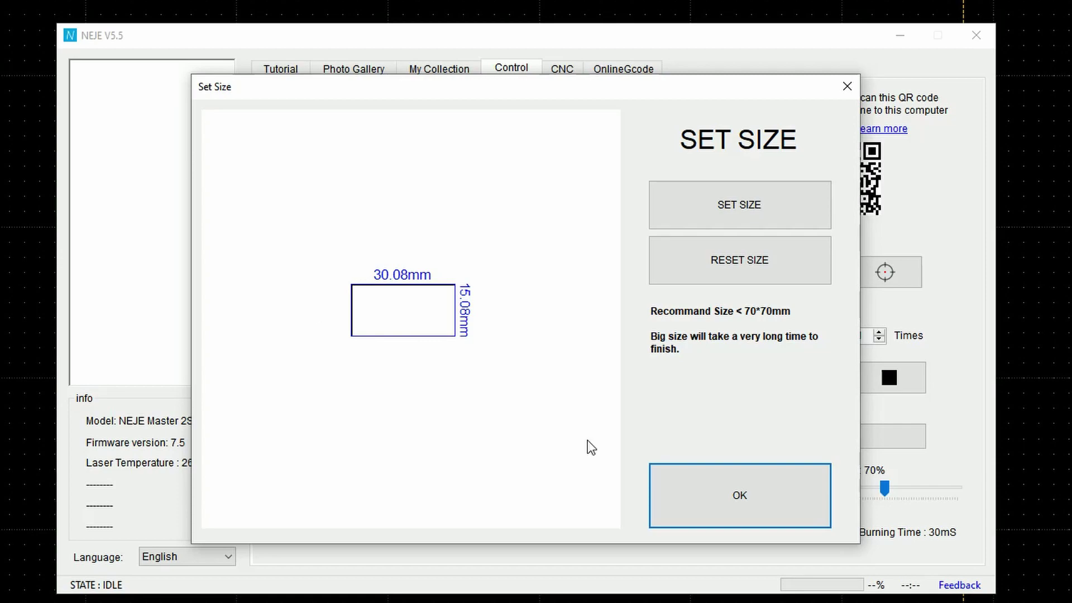
- Confirm the Set Size dialog's 30.08 × 15.08 mm rectangle with OK
click(783, 508)
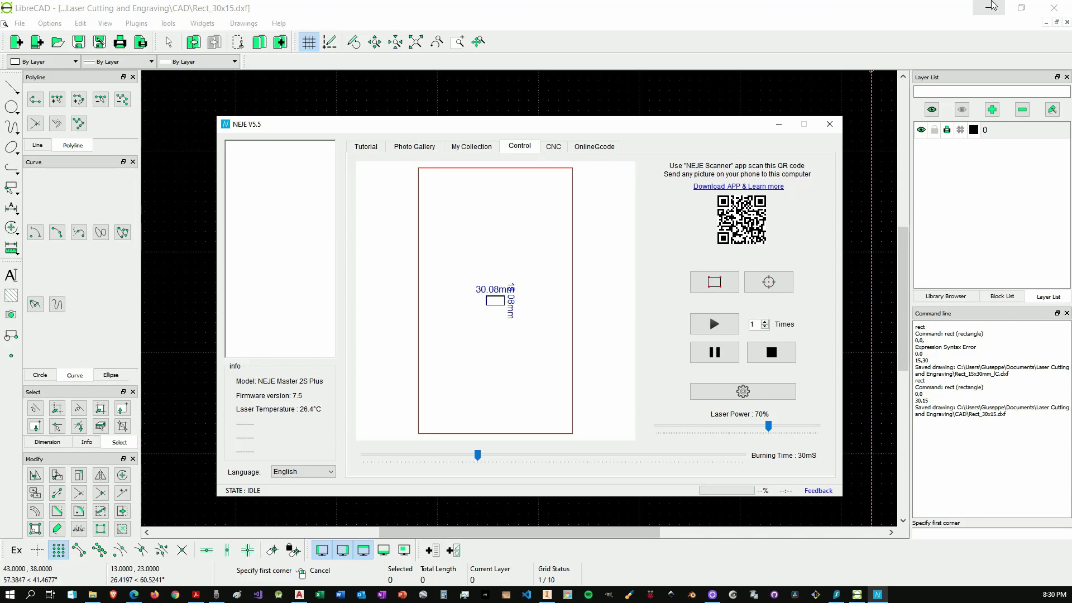
- Close Rect_15x30 in AutoCAD without converting its format, then open the recent Gear CAD drawing
click(992, 5)
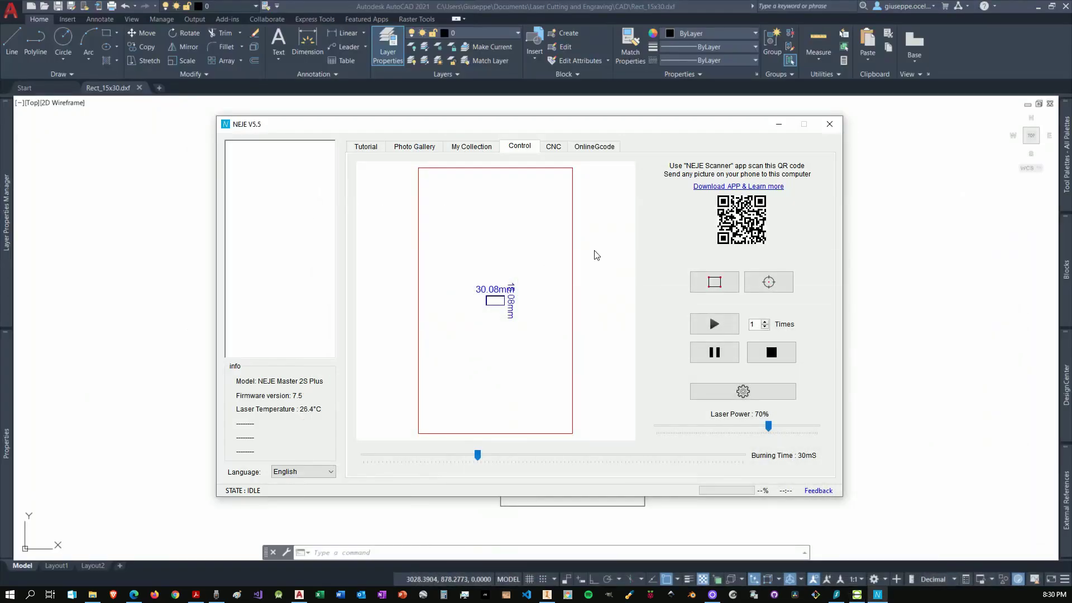
click(922, 251)
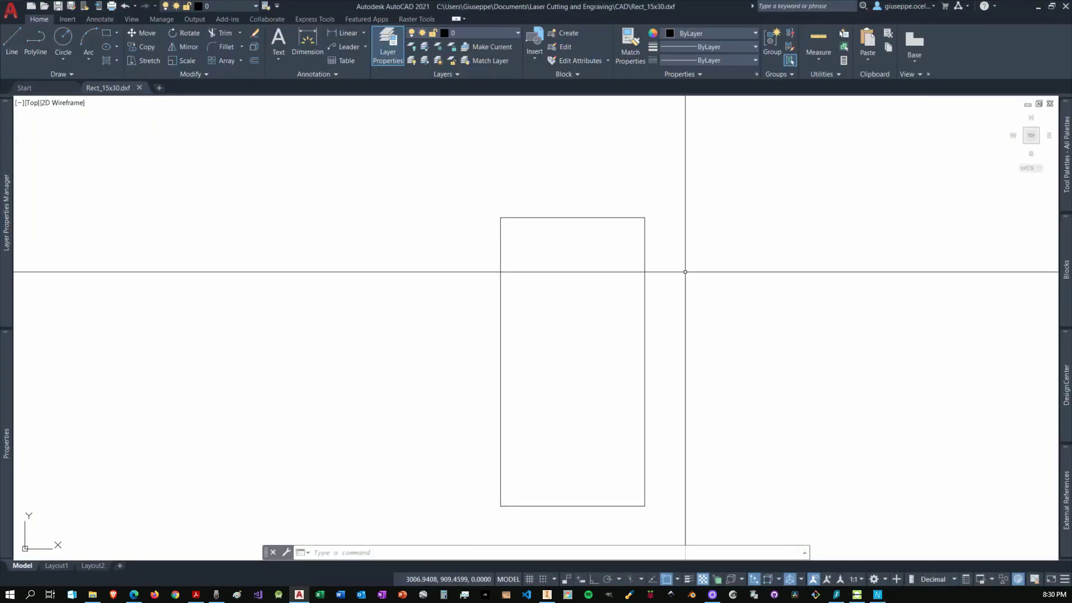
click(140, 88)
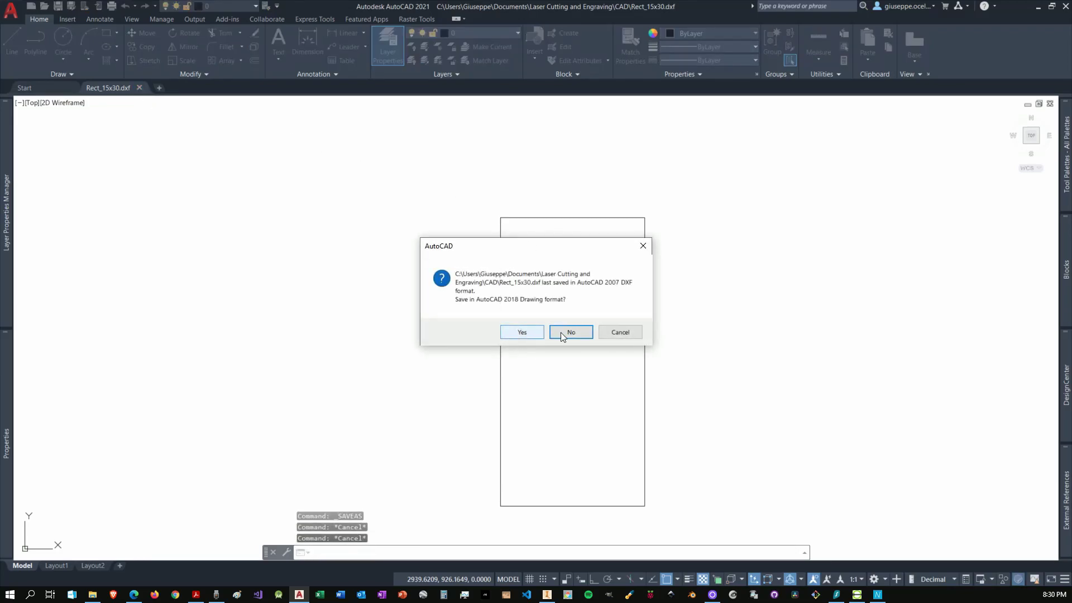
click(560, 333)
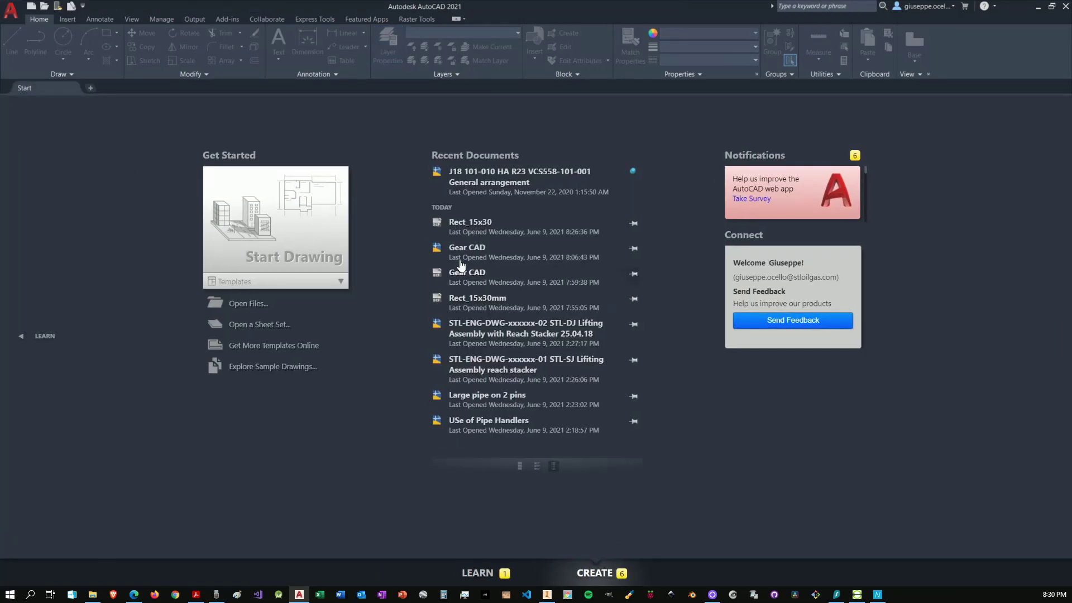
click(651, 283)
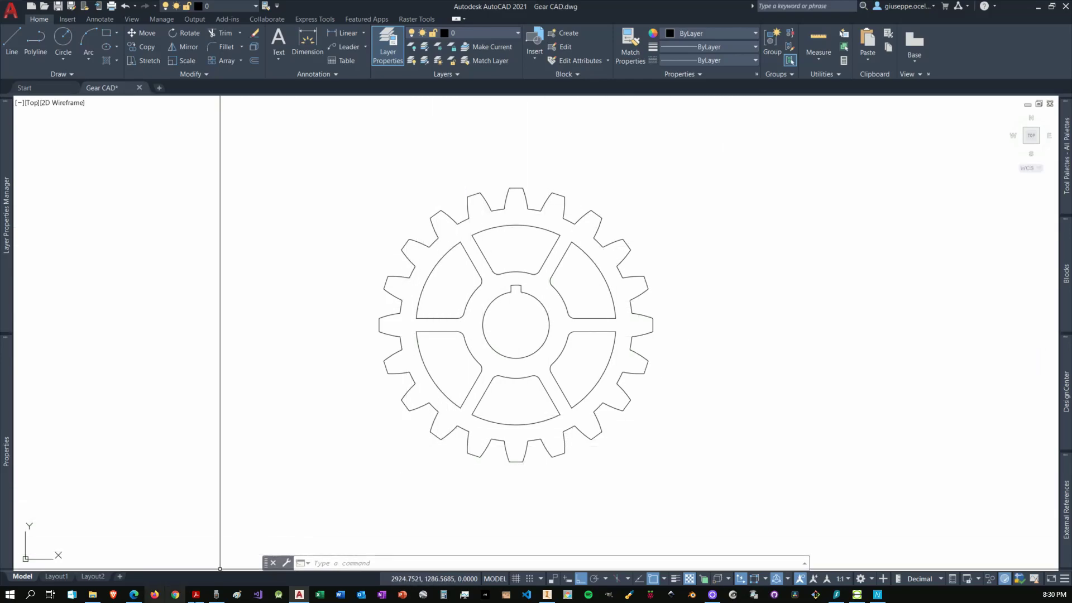
click(196, 594)
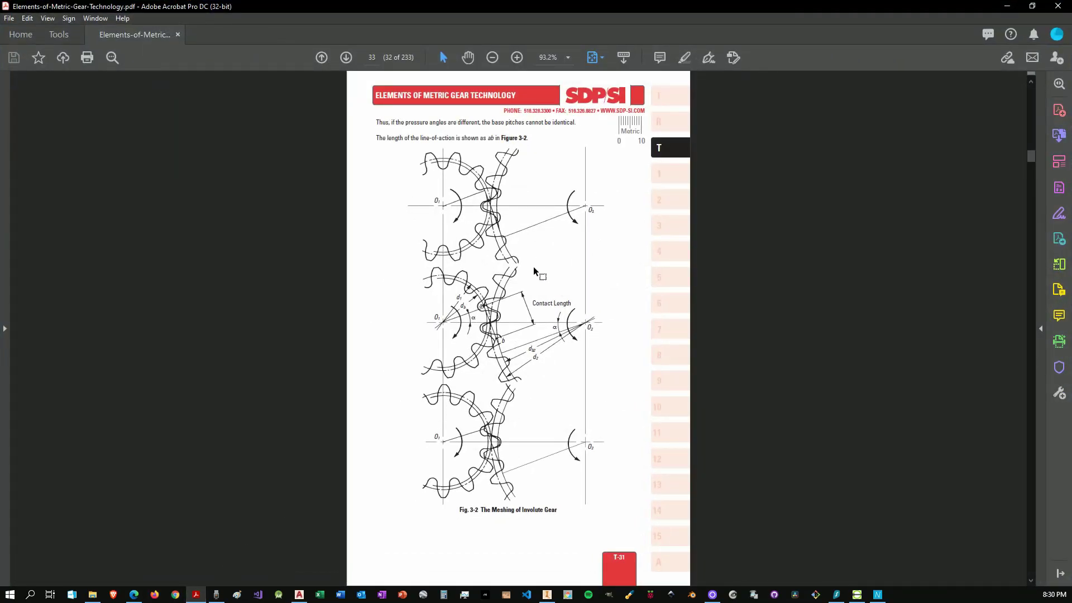
scroll(556, 254, down, 2)
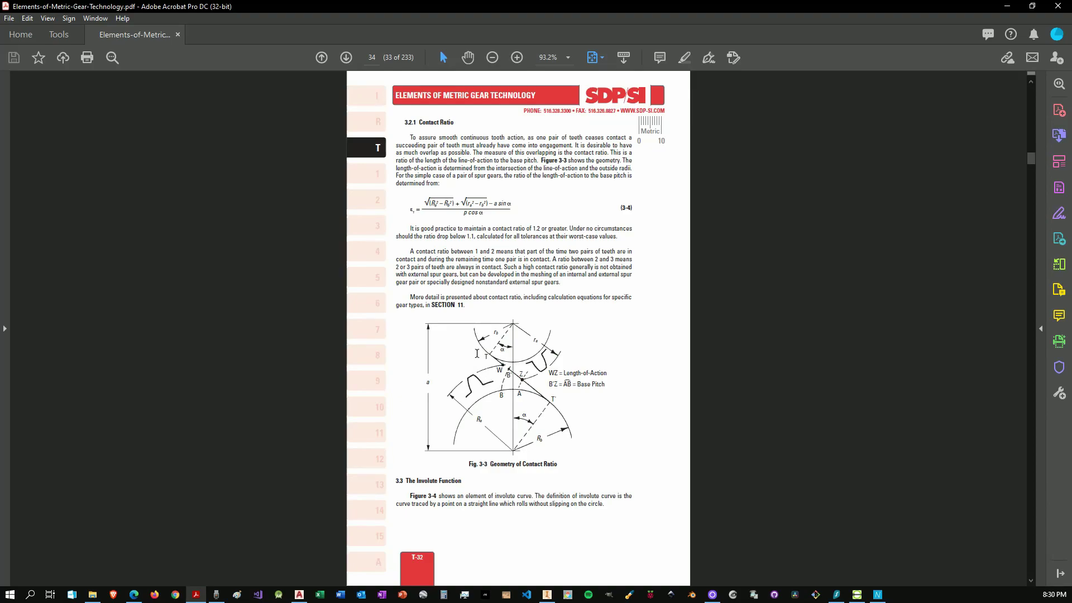
scroll(477, 352, down, 1)
scroll(558, 363, up, 1)
scroll(616, 382, down, 1)
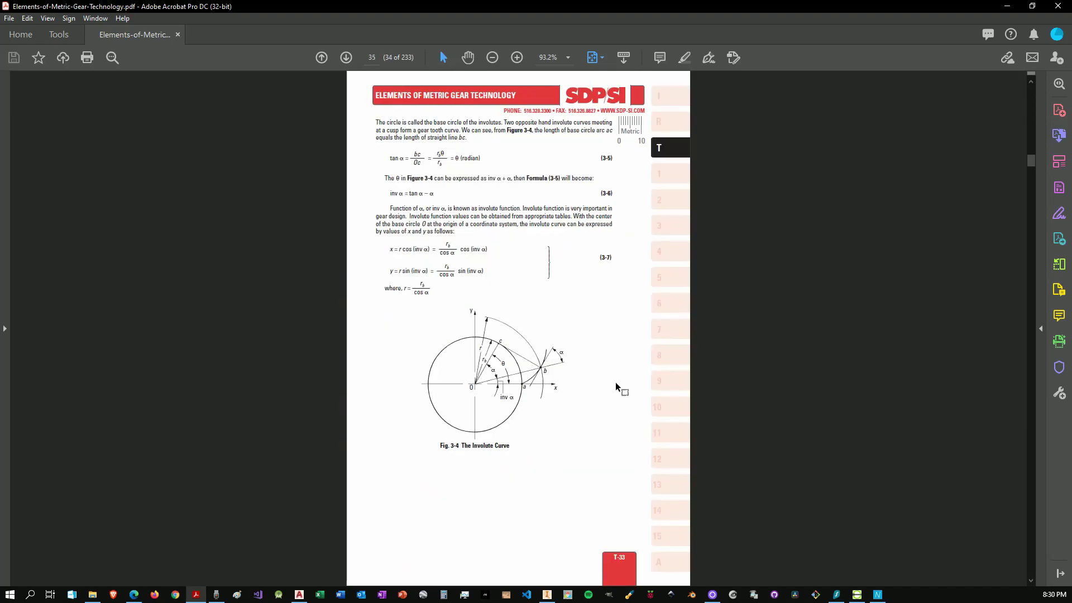
scroll(615, 382, down, 3)
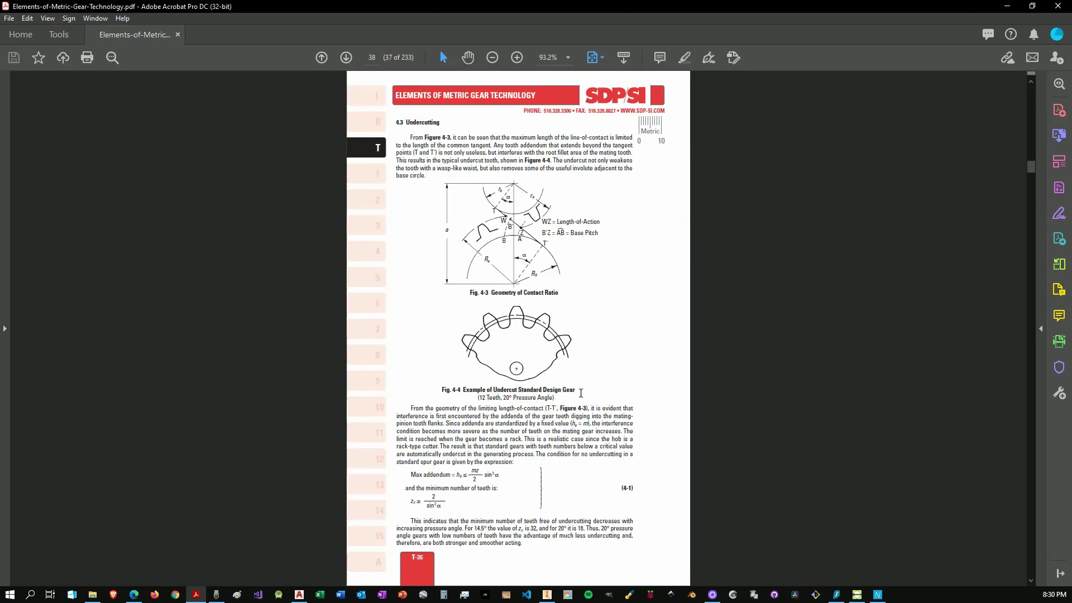
scroll(558, 399, up, 2)
scroll(535, 393, up, 2)
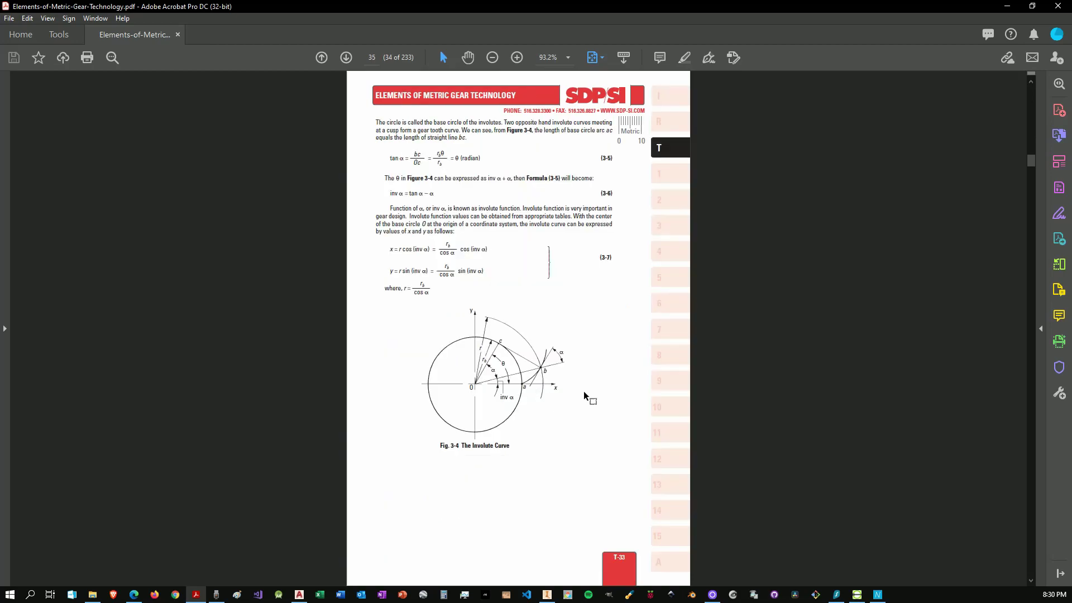
scroll(590, 323, down, 2)
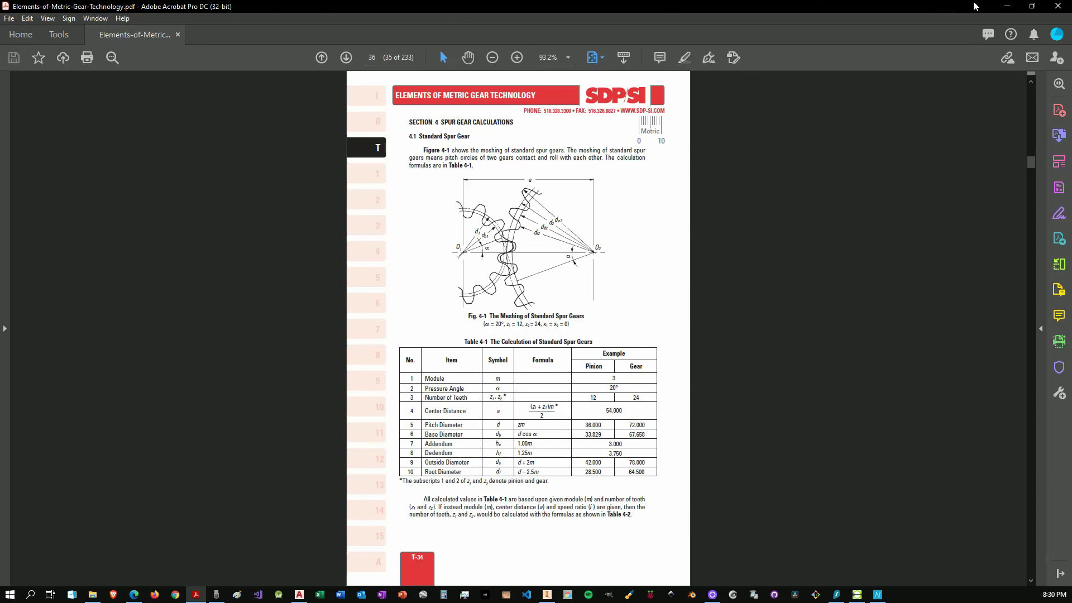
click(1001, 5)
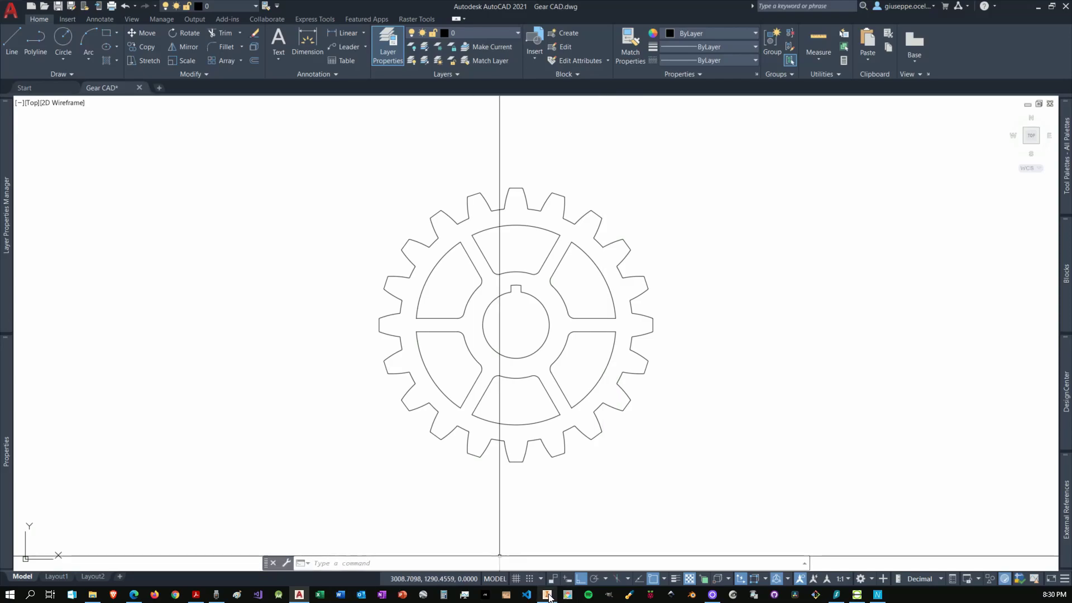
- Start a Spur Gear set from Inventor's Design tools, saving the assembly as Assembly2.iam first
click(549, 596)
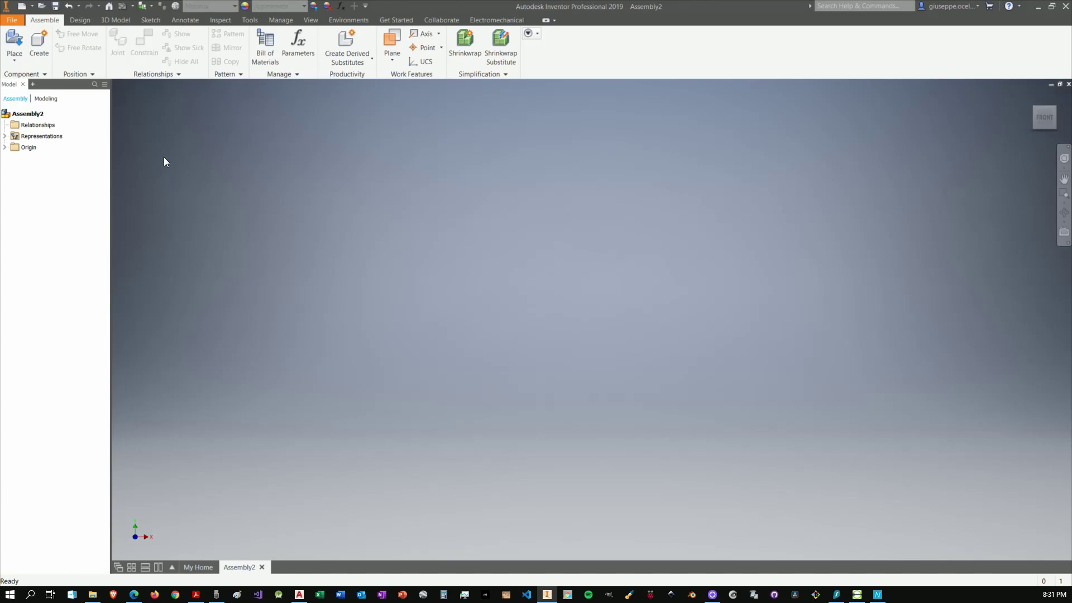
click(119, 21)
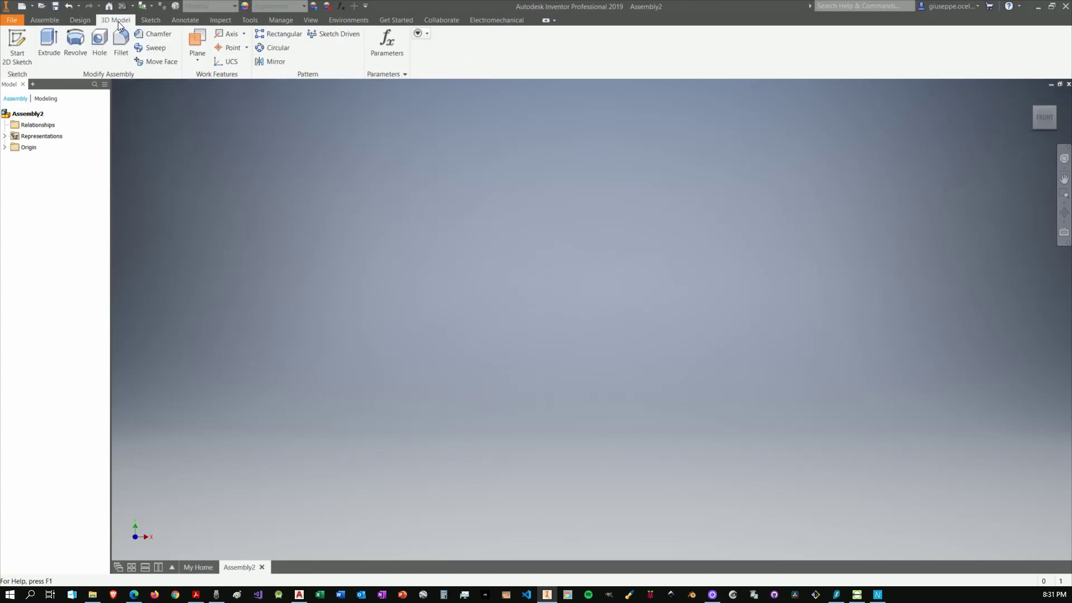
click(82, 22)
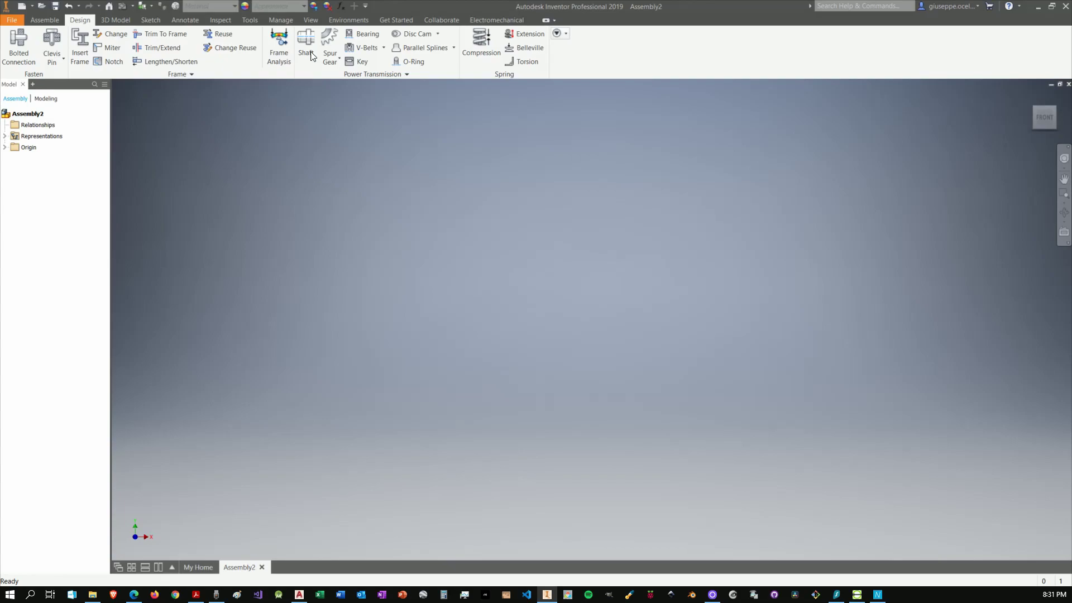
click(334, 45)
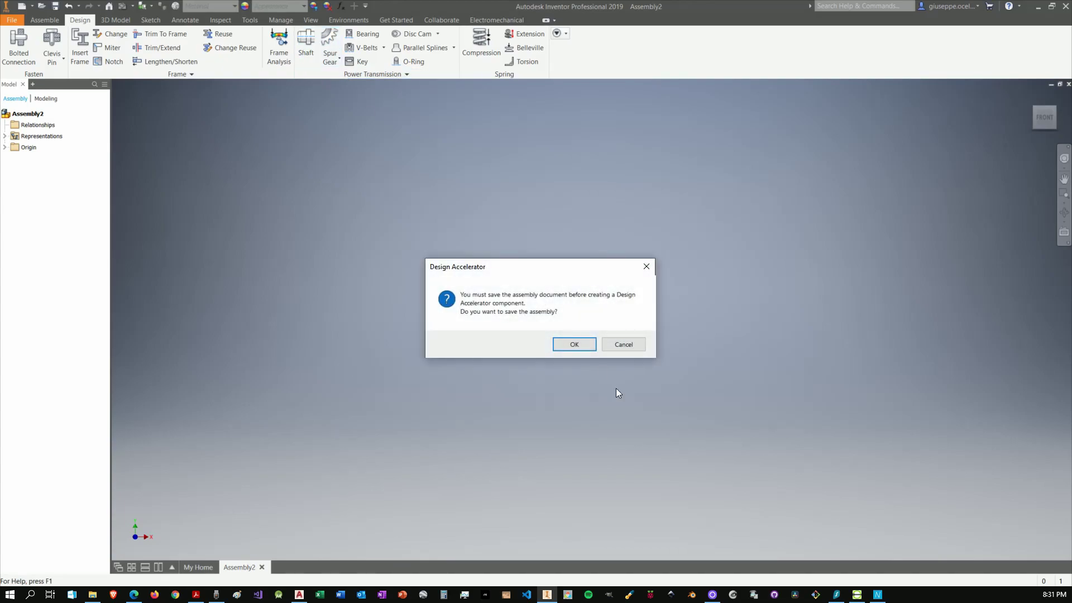
click(575, 342)
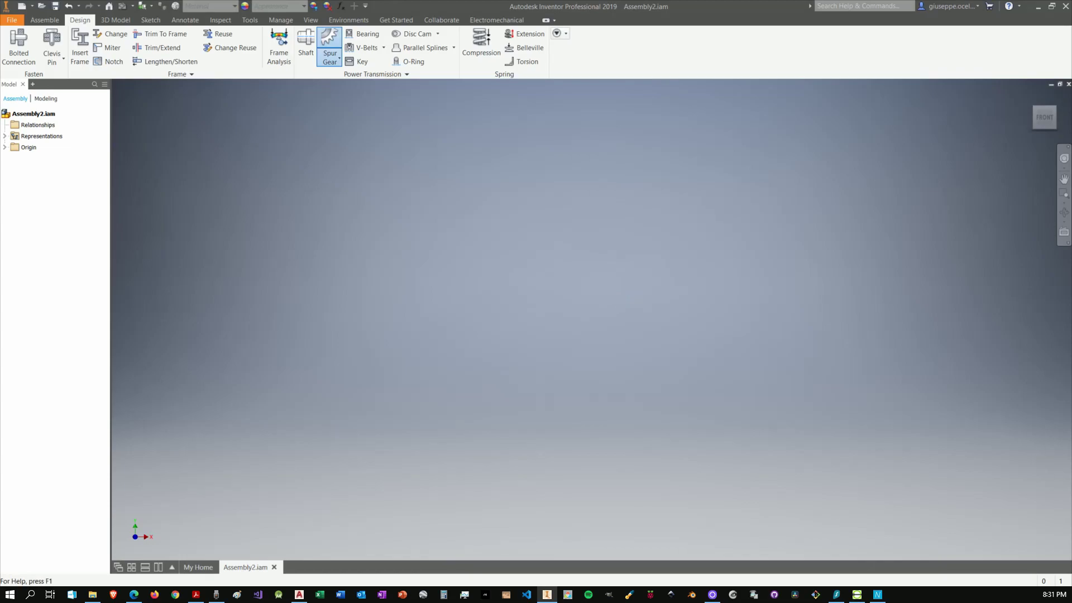
- Move the Spur Gears generator dialog into view and accept the 24- and 47-tooth settings
drag(272, 217, 695, 238)
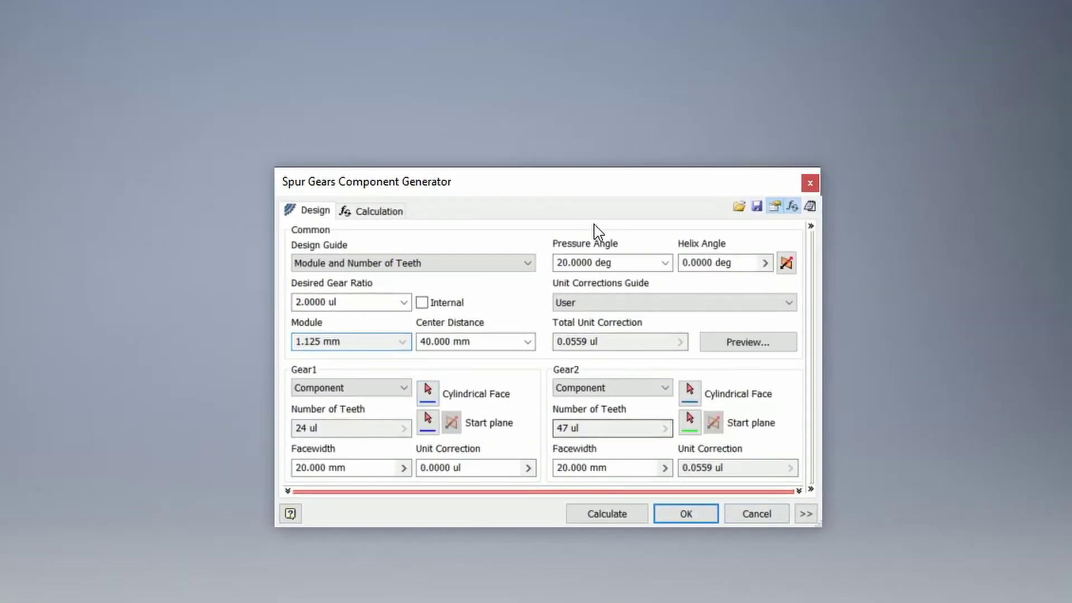
drag(593, 187, 378, 180)
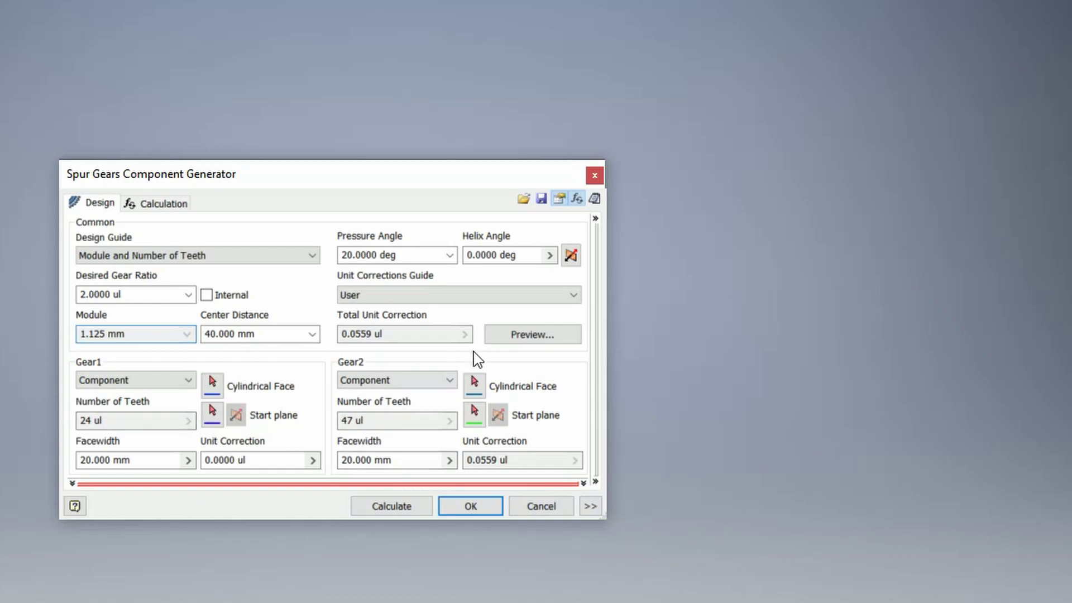
click(483, 508)
- Confirm the gear file names, place the Spur Gears:1 pair, and orbit to show the meshing teeth
click(427, 441)
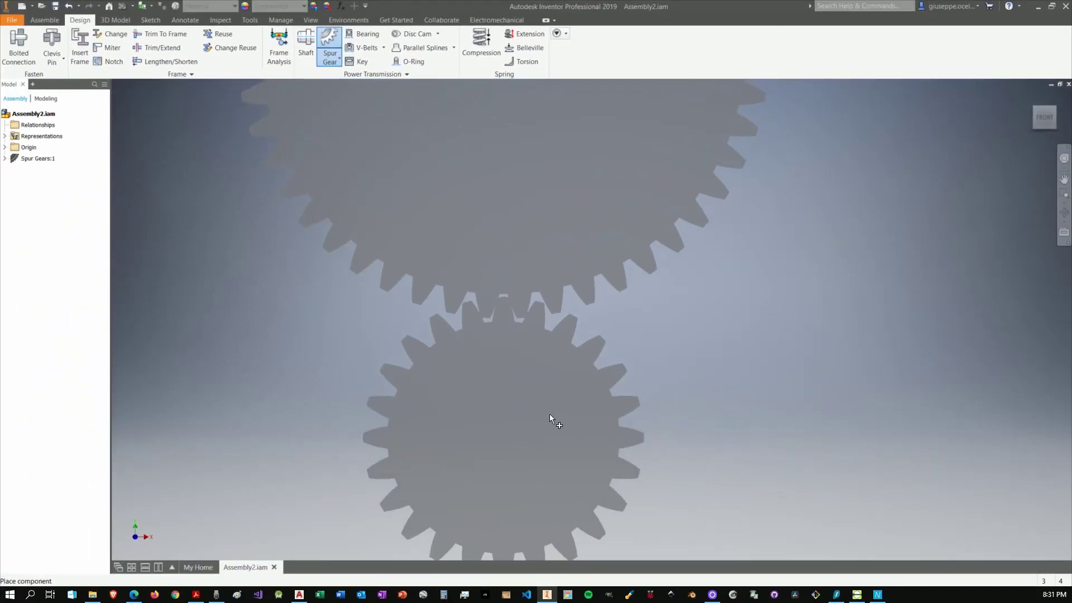
click(553, 416)
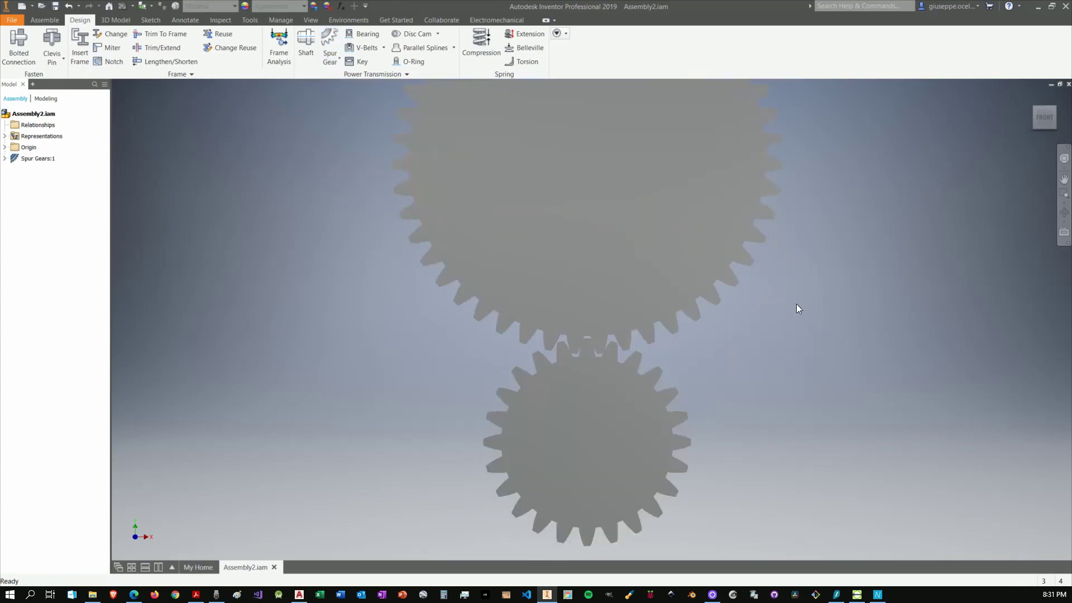
scroll(798, 308, up, 3)
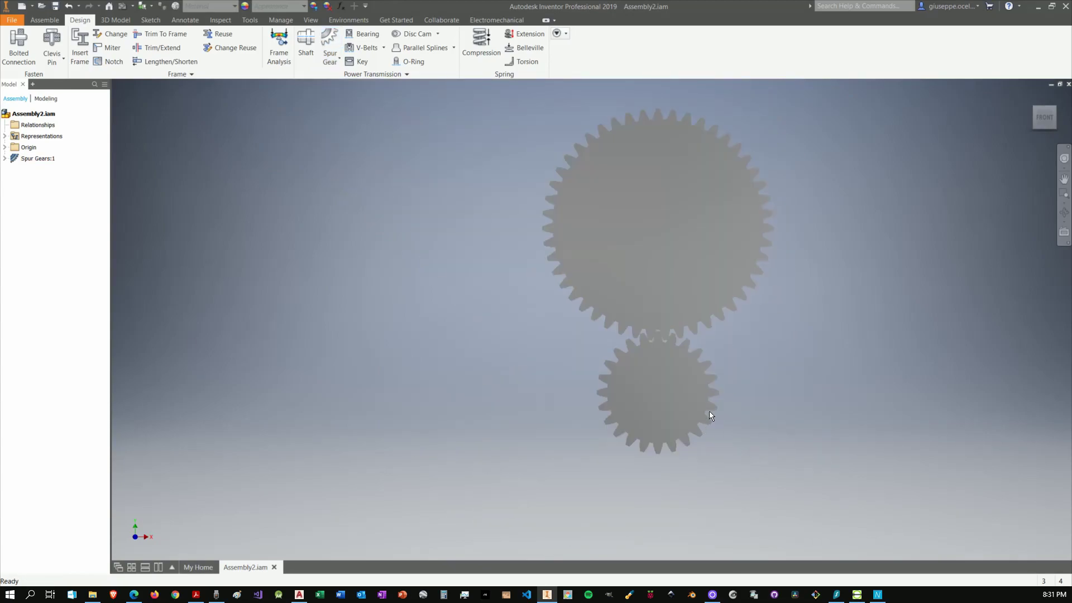
shift+middle_drag(755, 353, 861, 281)
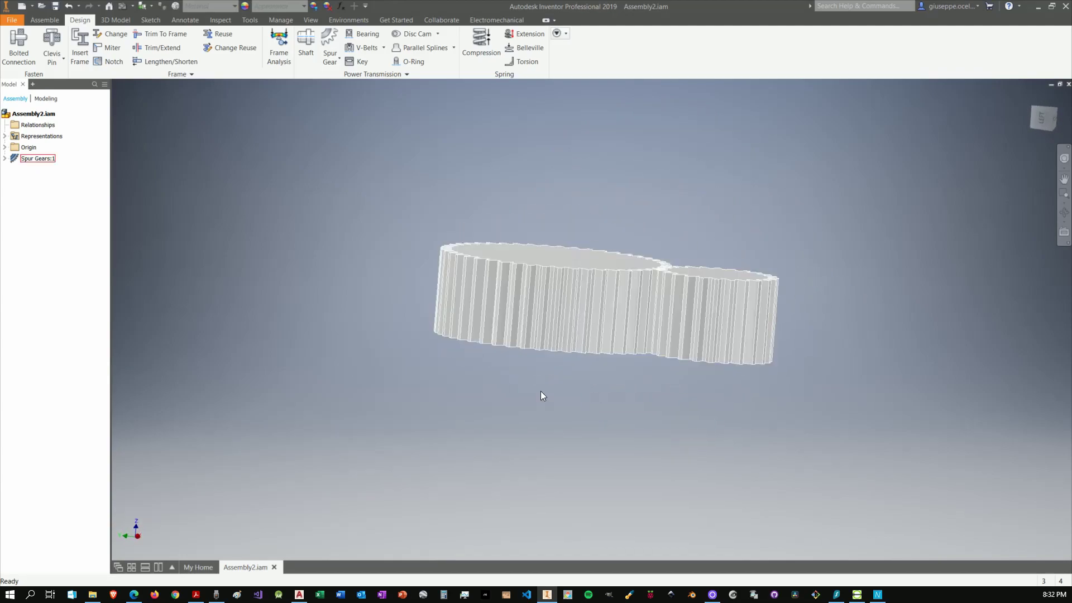
shift+middle_drag(540, 396, 675, 237)
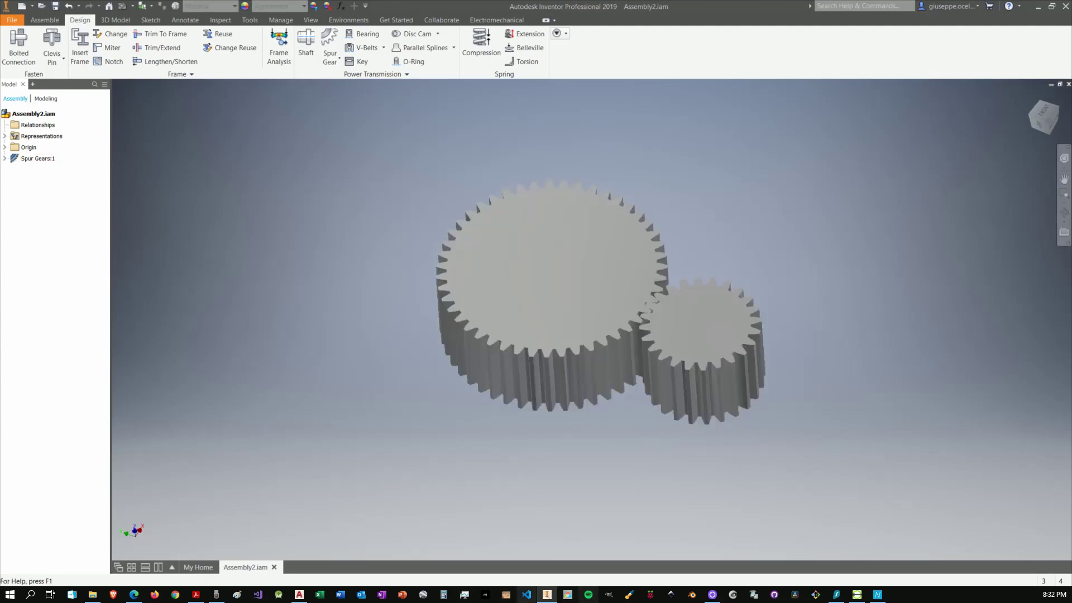
- Search Google for 'spur gear generator' in Edge and open the geargenerator.com result
click(130, 598)
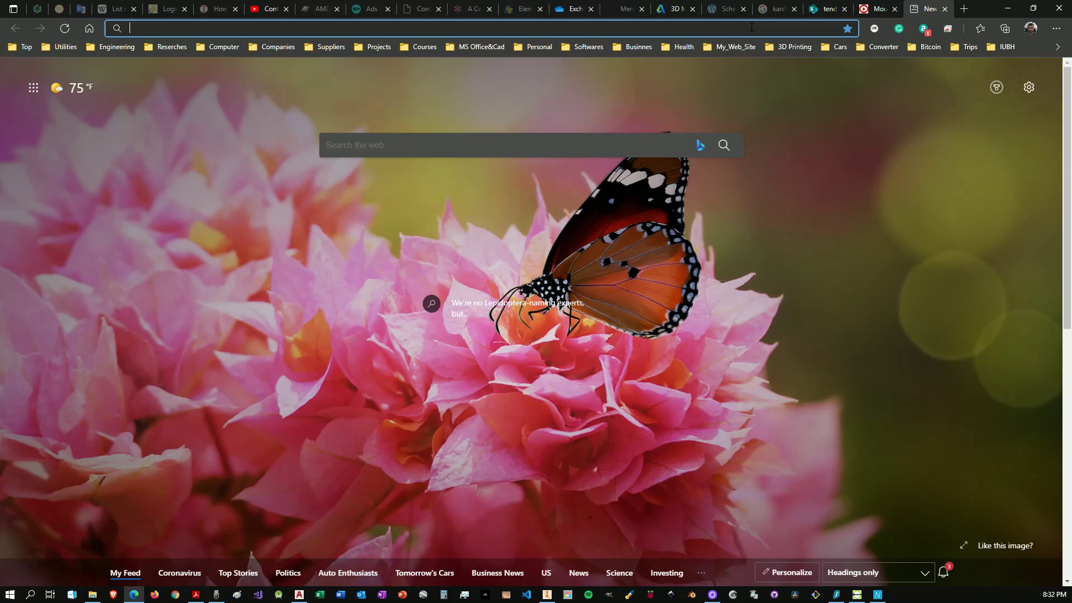
text(spur gear )
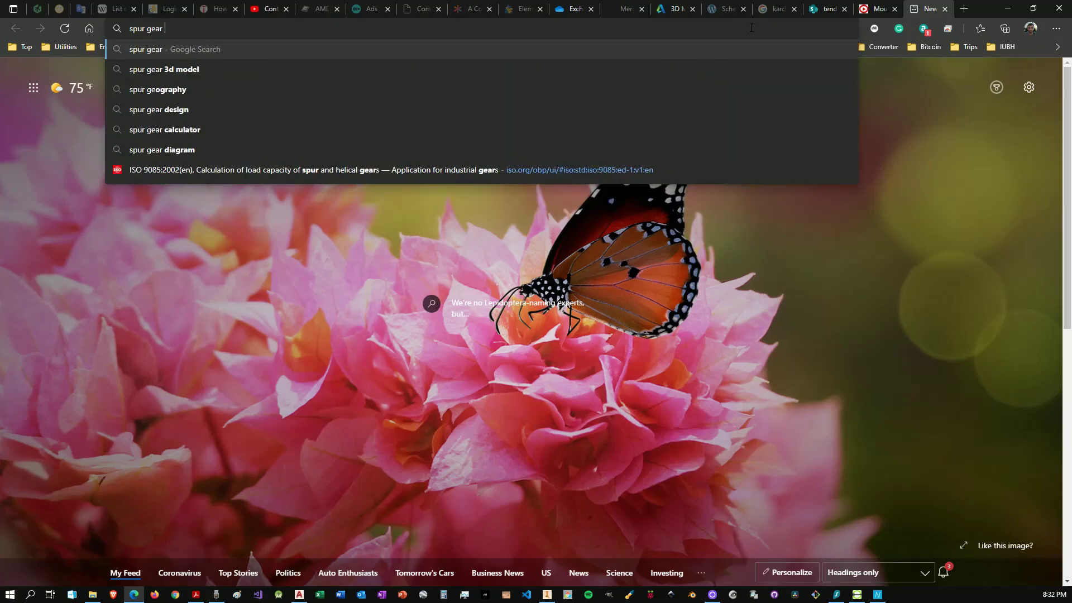
text(generator)
key(Return)
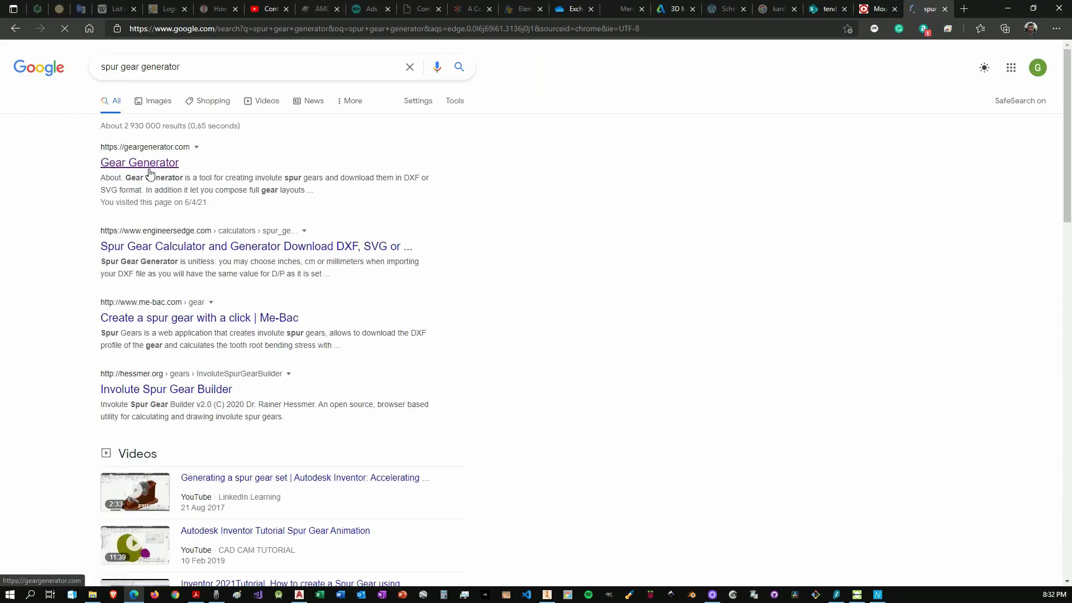
click(149, 174)
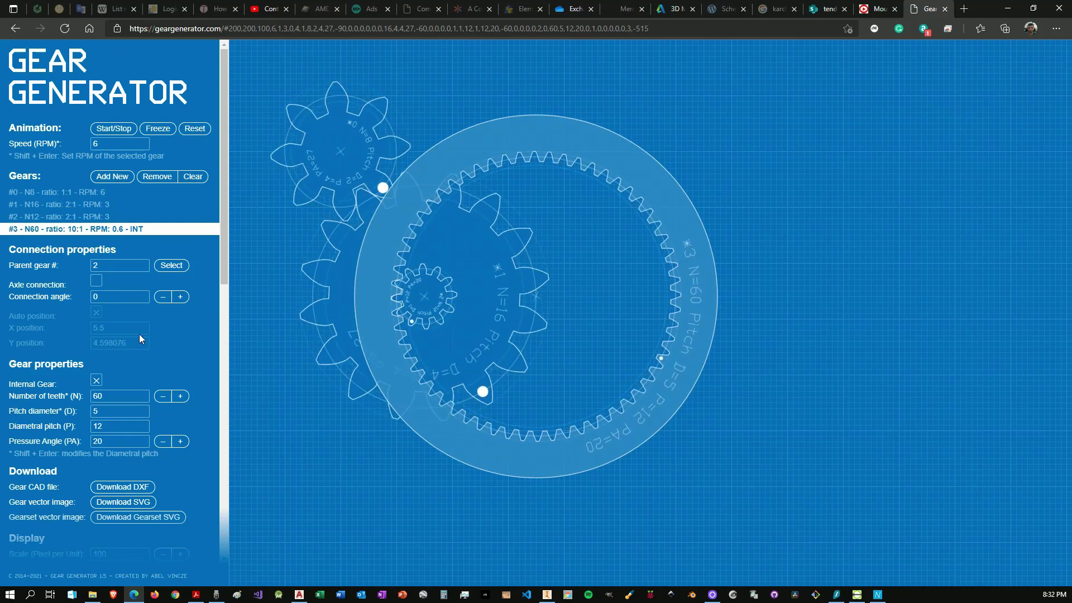
- Request the gear's DXF via Download DXF, revealing the 2, 10 and 25 USD plans
scroll(139, 334, down, 3)
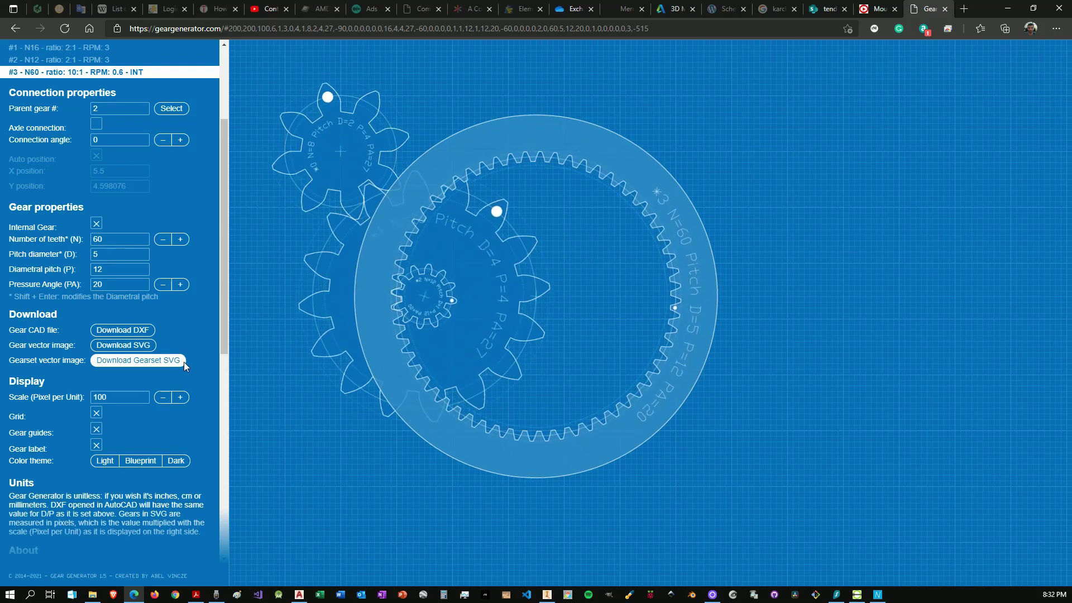
click(140, 334)
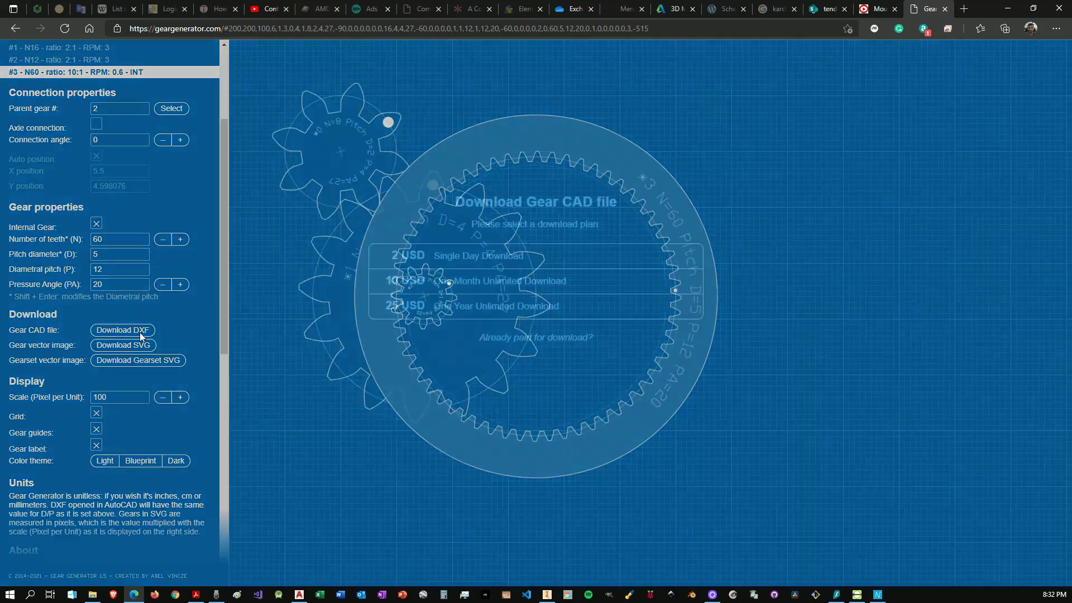